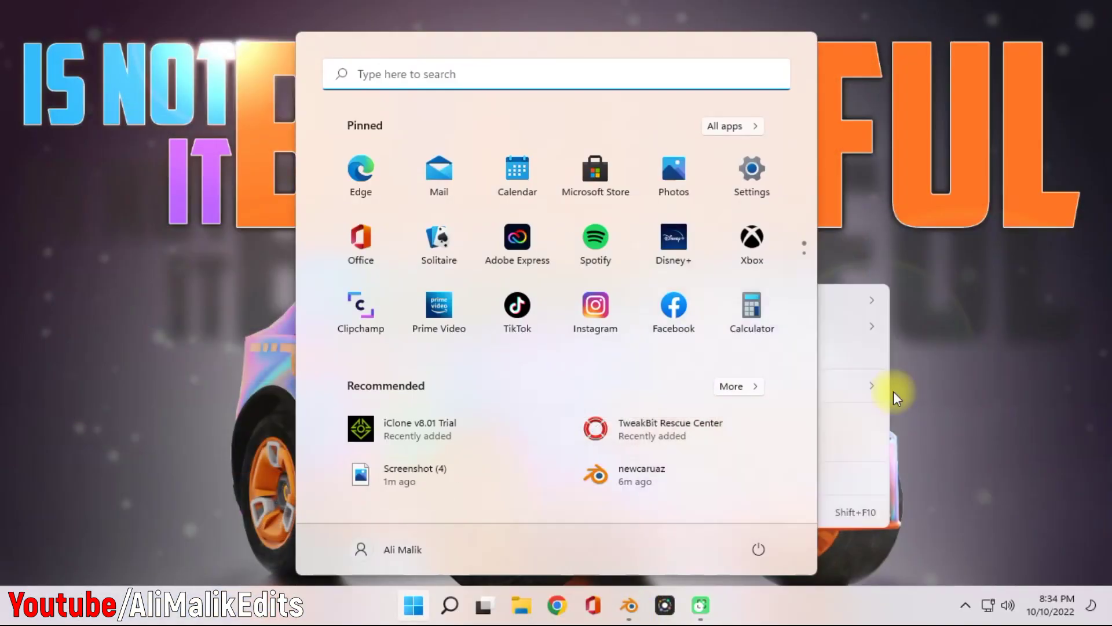
# Switch to the open newcaruaz.blend project in Blender.
pyautogui.click(58, 429)
pyautogui.moveTo(760, 613)
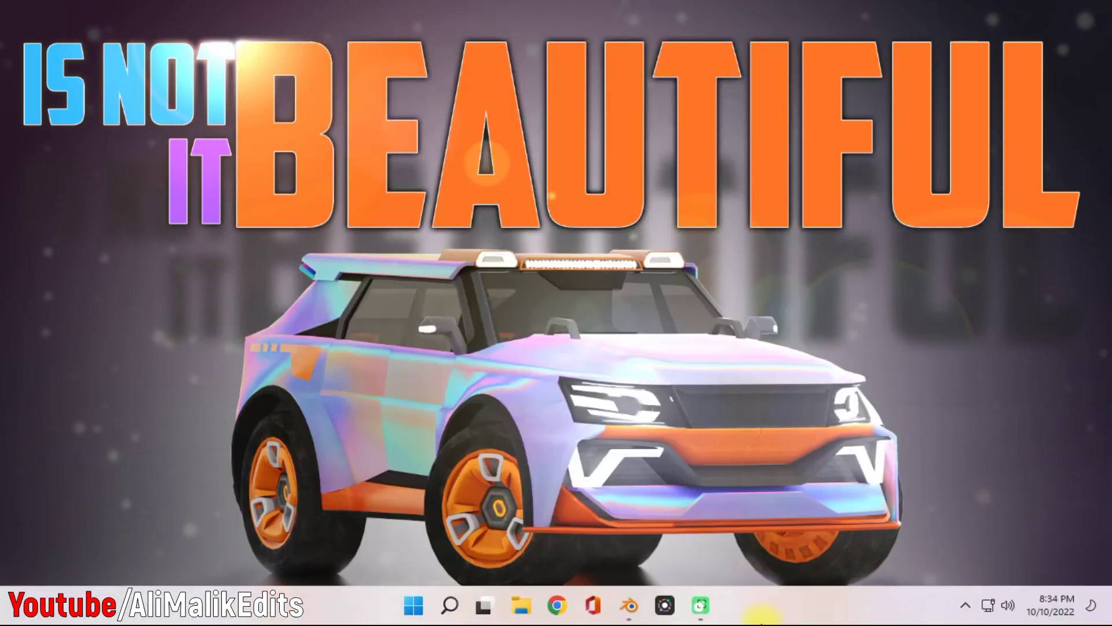
pyautogui.click(630, 606)
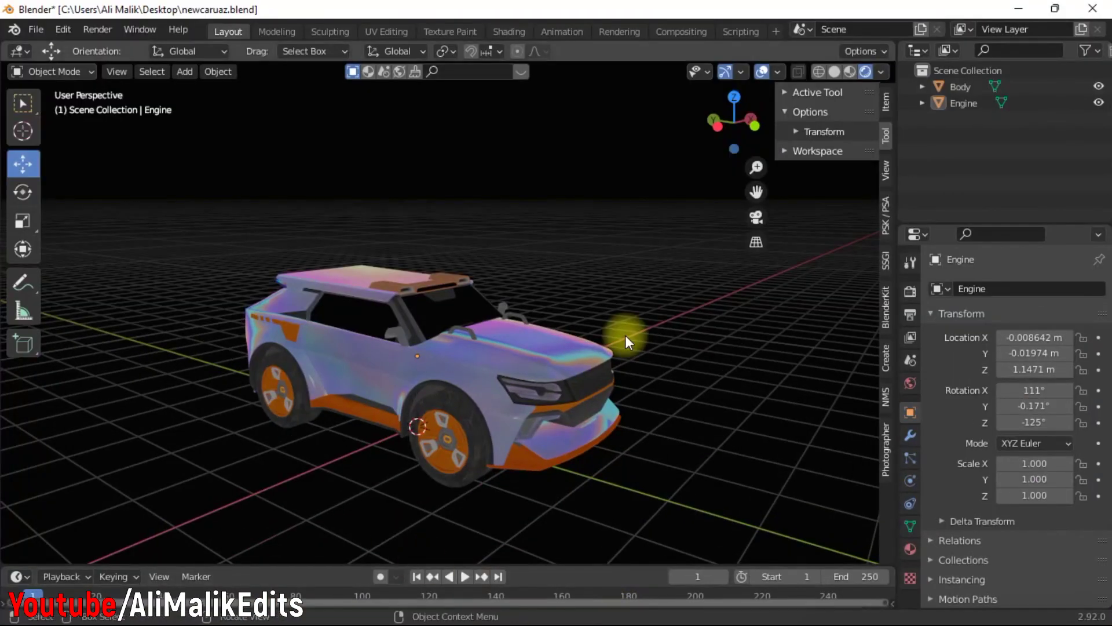
pyautogui.moveTo(732, 124); pyautogui.dragTo(550, 253)
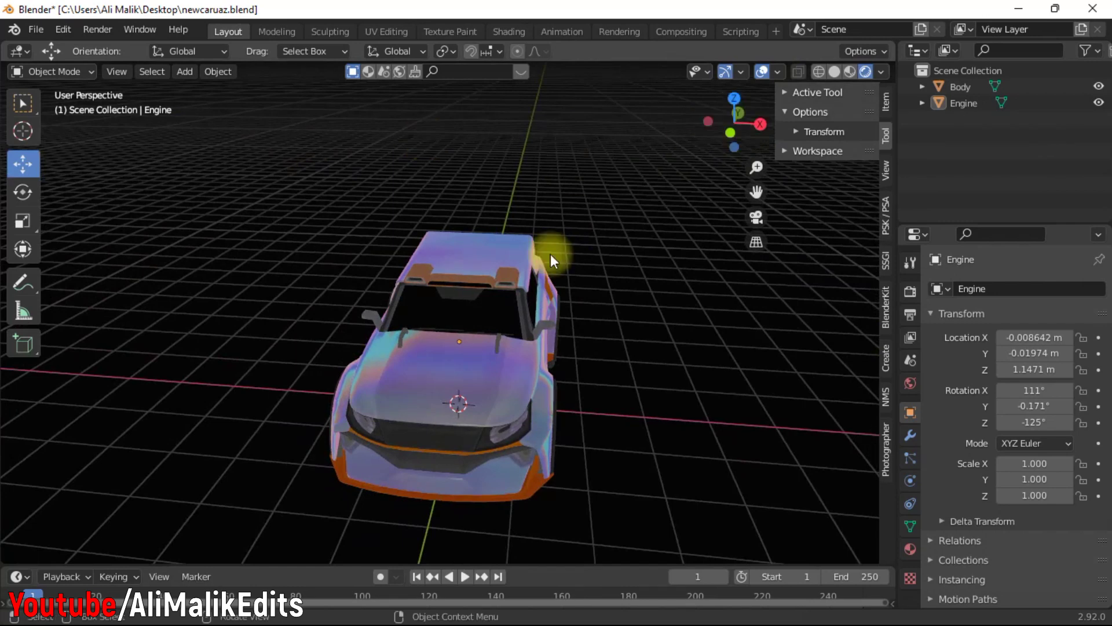
# Examine the car's Body and Engine objects separately by hiding and showing each of them.
pyautogui.click(1099, 86)
pyautogui.click(1098, 103)
pyautogui.click(1098, 103)
pyautogui.moveTo(745, 104); pyautogui.dragTo(379, 65)
pyautogui.click(1099, 87)
pyautogui.click(1099, 87)
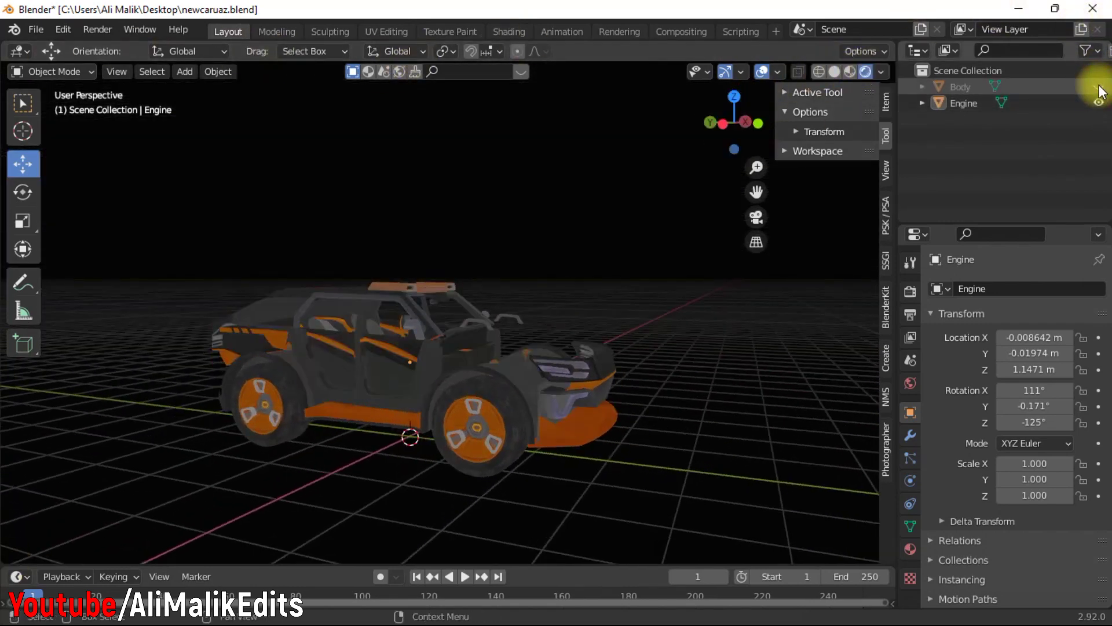
pyautogui.click(972, 102)
pyautogui.scroll(2, 440, 454)
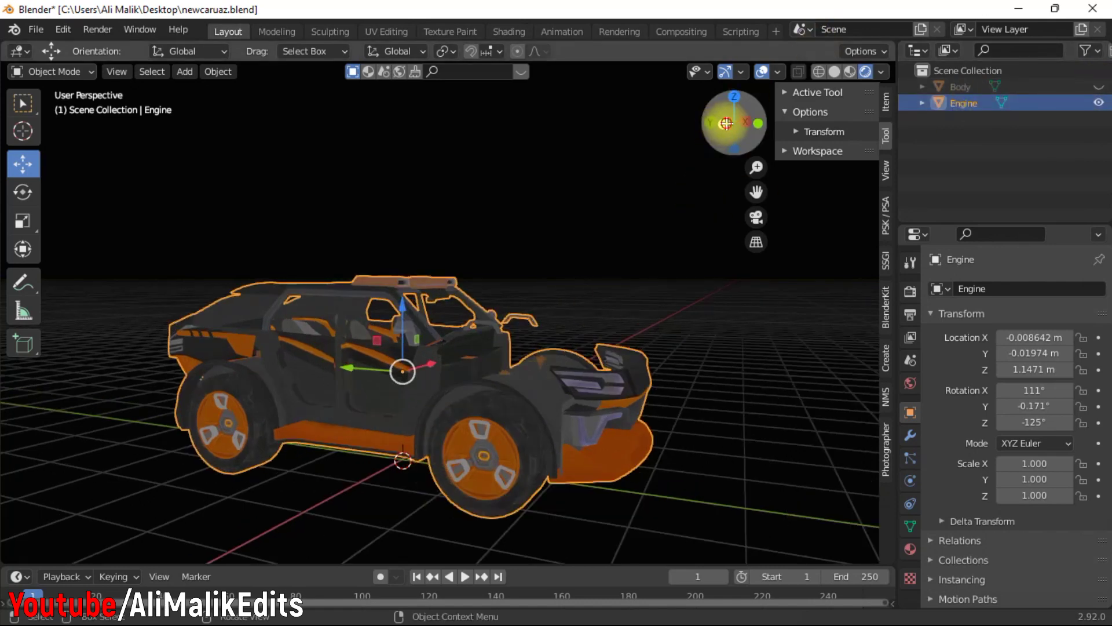
pyautogui.moveTo(726, 123); pyautogui.dragTo(776, 105)
pyautogui.click(959, 85)
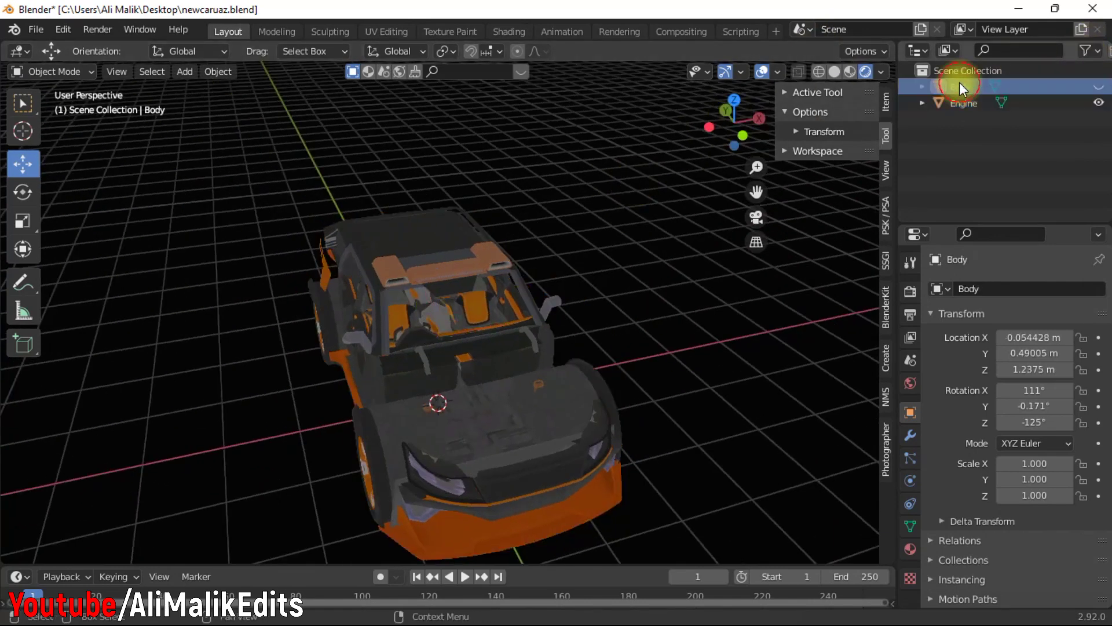
pyautogui.click(1099, 87)
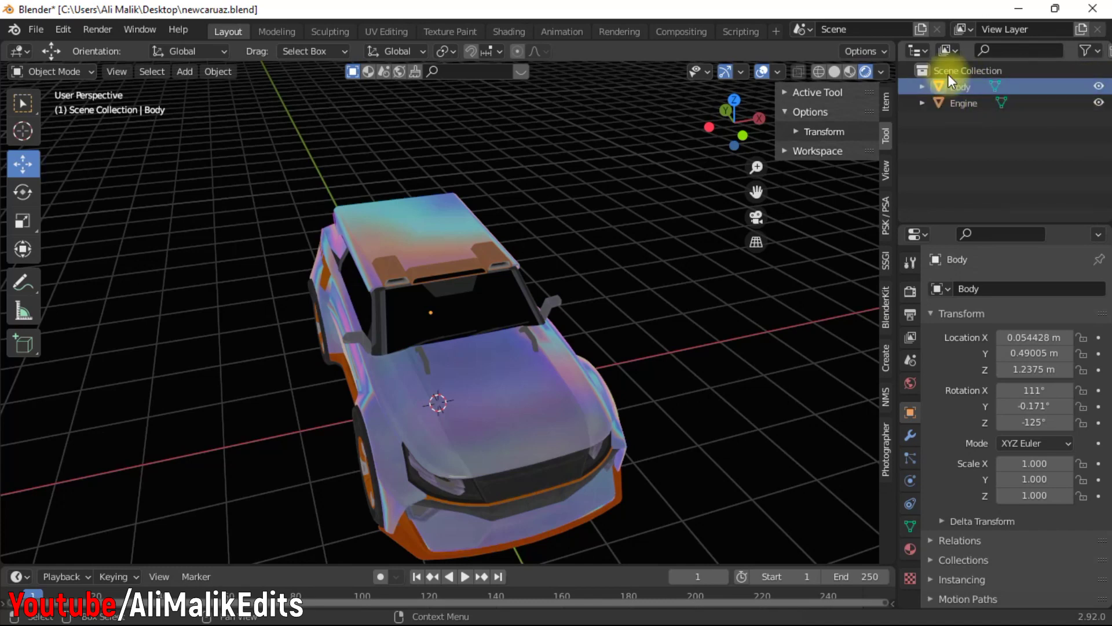
# Parent Body to Engine using the Object (Keep Transform) option.
pyautogui.click(954, 88)
pyautogui.keyDown('shift'); pyautogui.click(963, 104); pyautogui.keyUp('shift')
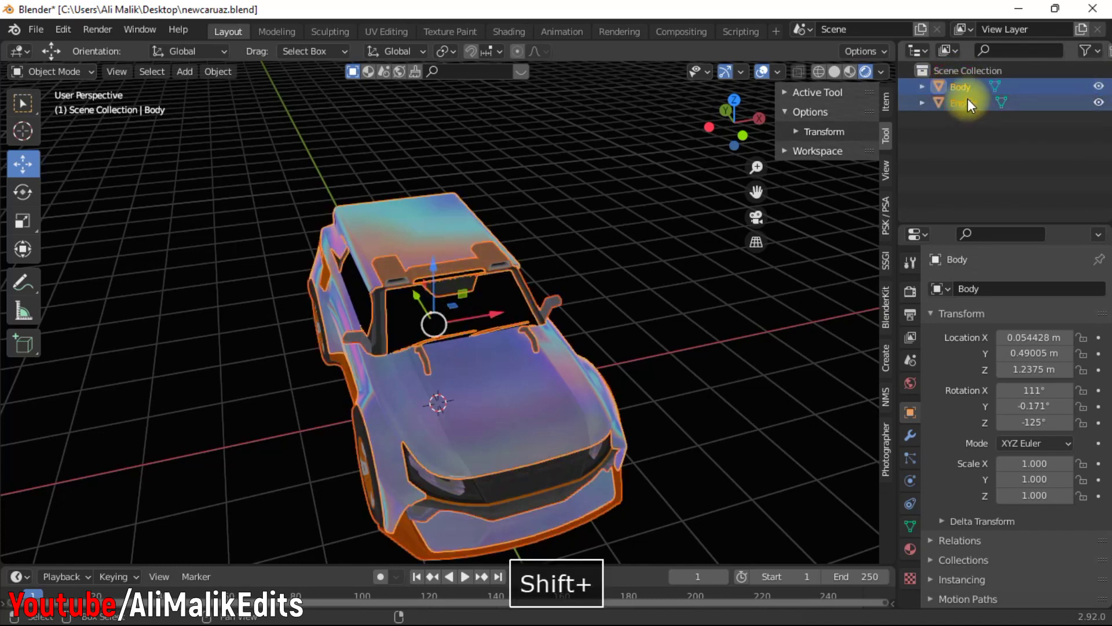
pyautogui.click(961, 112)
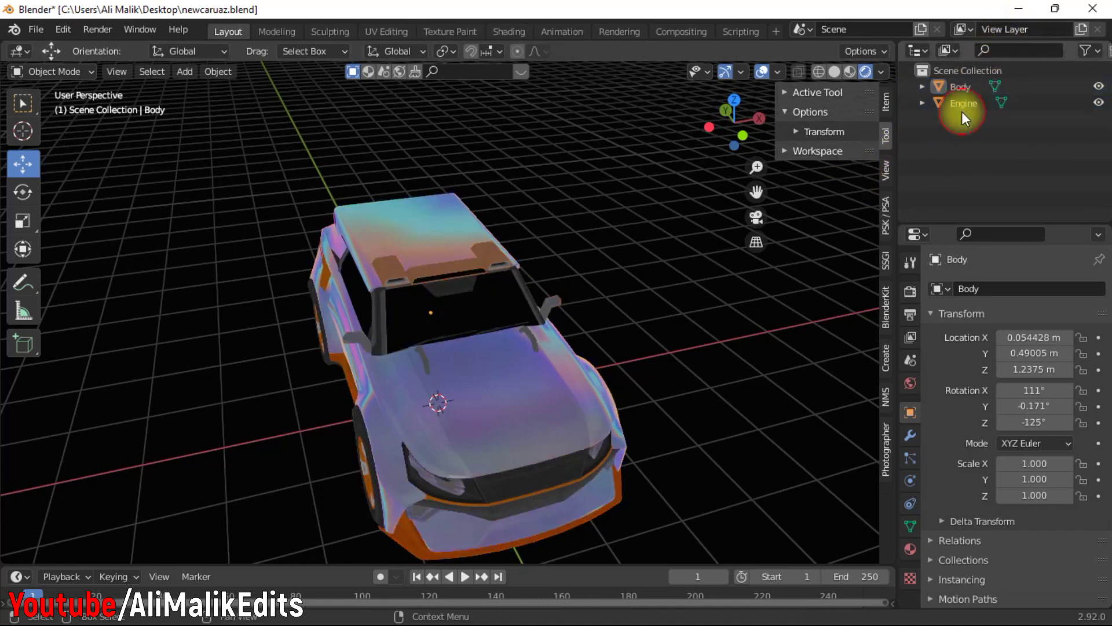
pyautogui.click(962, 107)
pyautogui.keyDown('shift'); pyautogui.click(961, 88); pyautogui.keyUp('shift')
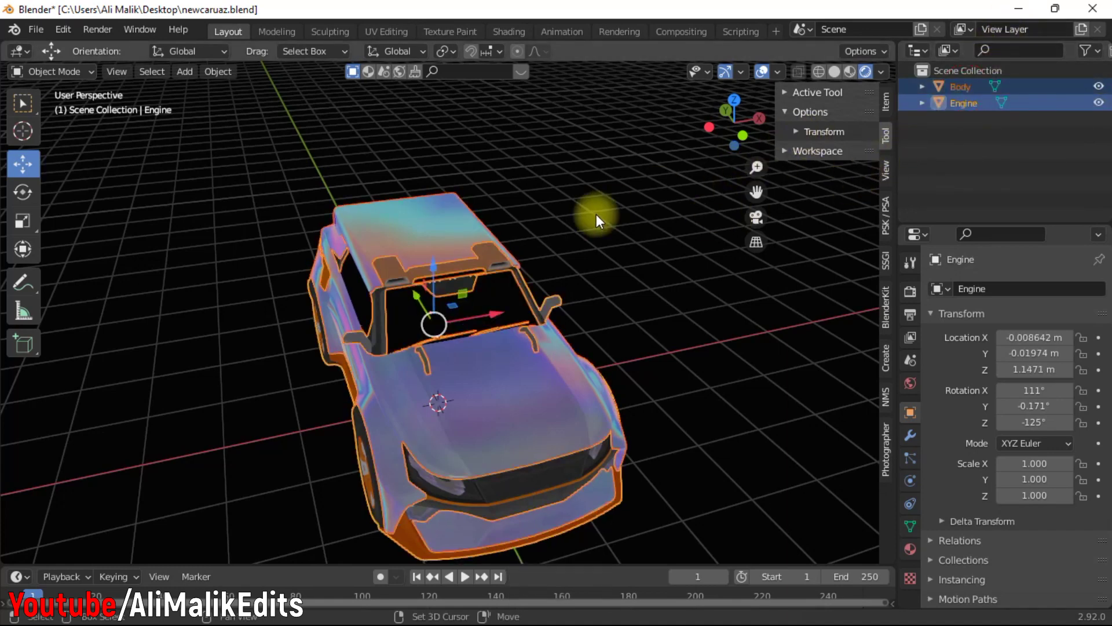
pyautogui.hotkey('ctrl', 'p')
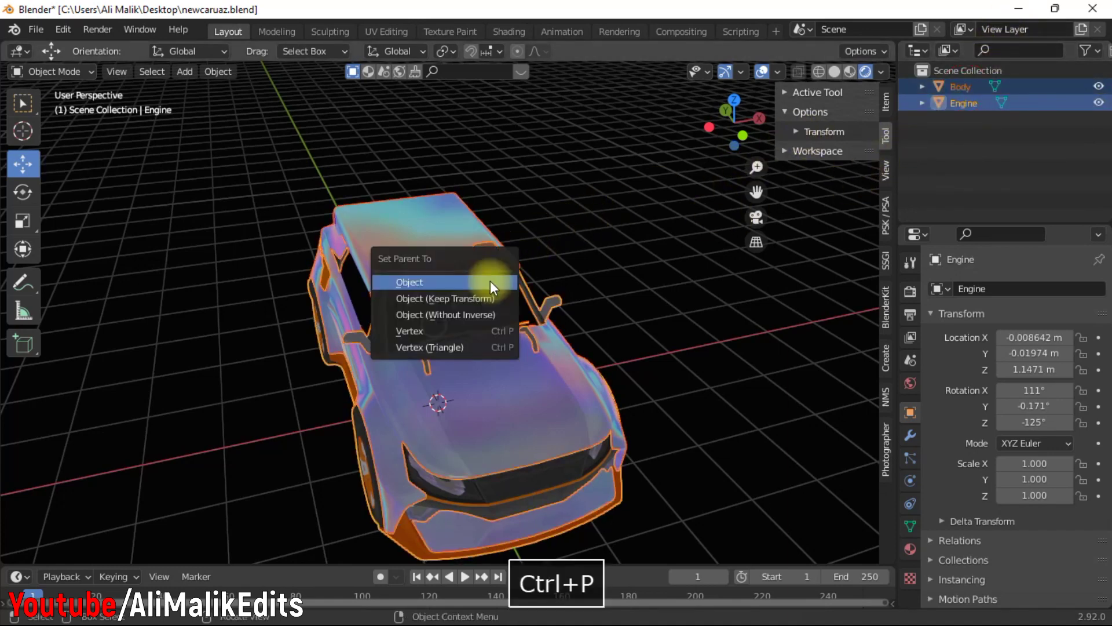
pyautogui.click(489, 293)
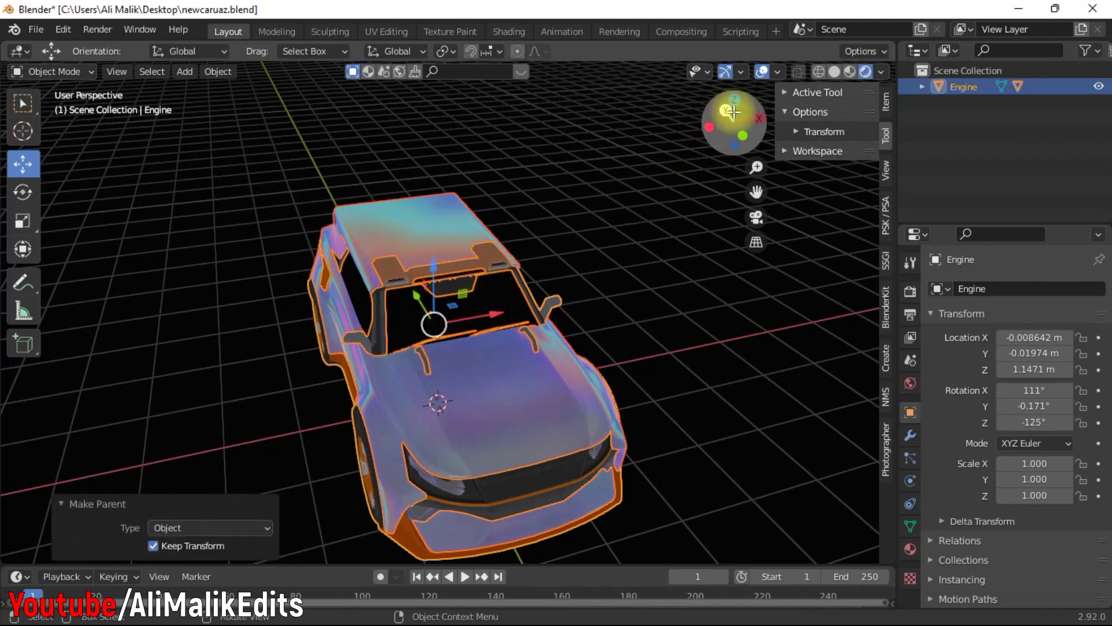
# Expand Engine's hierarchy, hide its Body child and select the Engine object.
pyautogui.moveTo(733, 111); pyautogui.dragTo(789, 62)
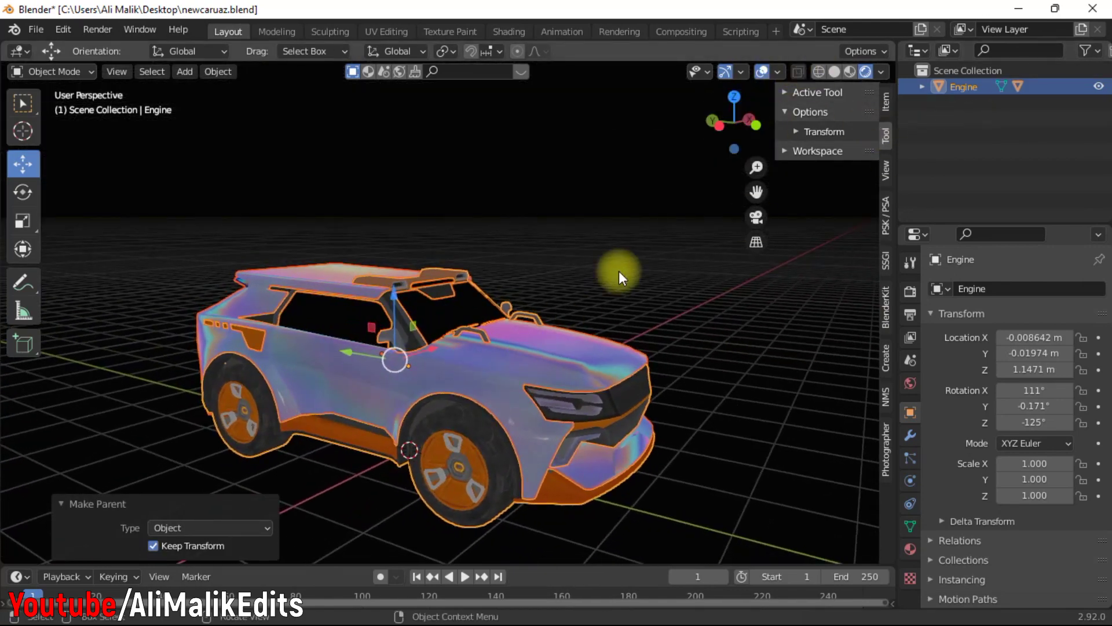
pyautogui.click(618, 271)
pyautogui.click(1099, 87)
pyautogui.click(1099, 87)
pyautogui.keyDown('shift'); pyautogui.click(1099, 87); pyautogui.keyUp('shift')
pyautogui.keyDown('shift'); pyautogui.click(1098, 87); pyautogui.keyUp('shift')
pyautogui.click(922, 87)
pyautogui.click(1098, 120)
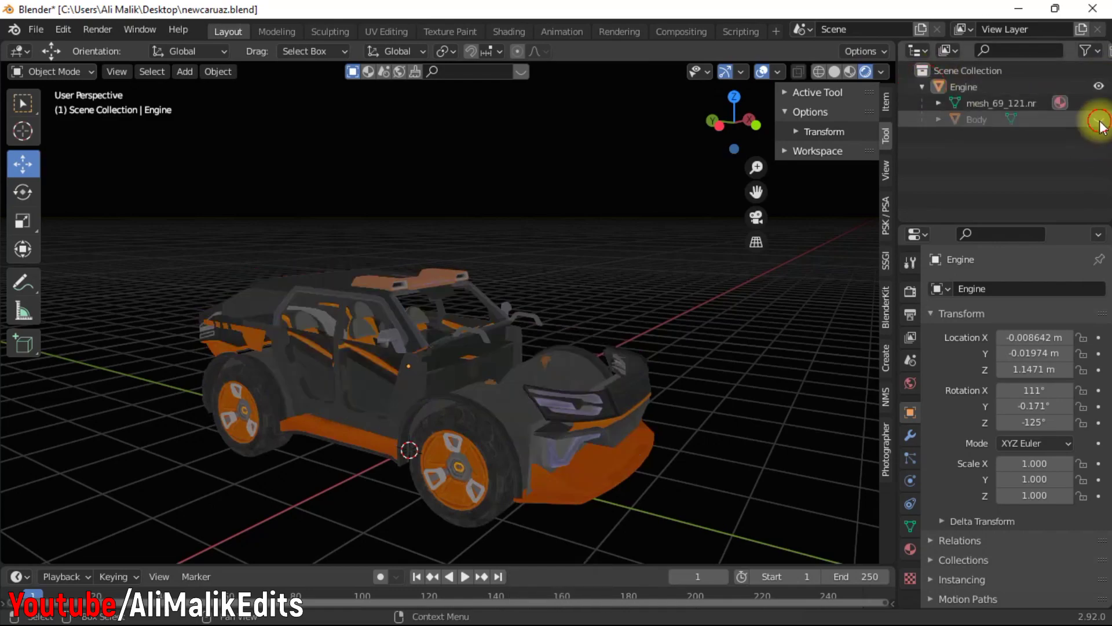
pyautogui.click(922, 87)
pyautogui.click(546, 349)
# Reveal the hidden Body object again.
pyautogui.scroll(3, 546, 348)
pyautogui.moveTo(734, 119); pyautogui.dragTo(753, 96)
pyautogui.moveTo(737, 141); pyautogui.dragTo(735, 66)
pyautogui.click(64, 72)
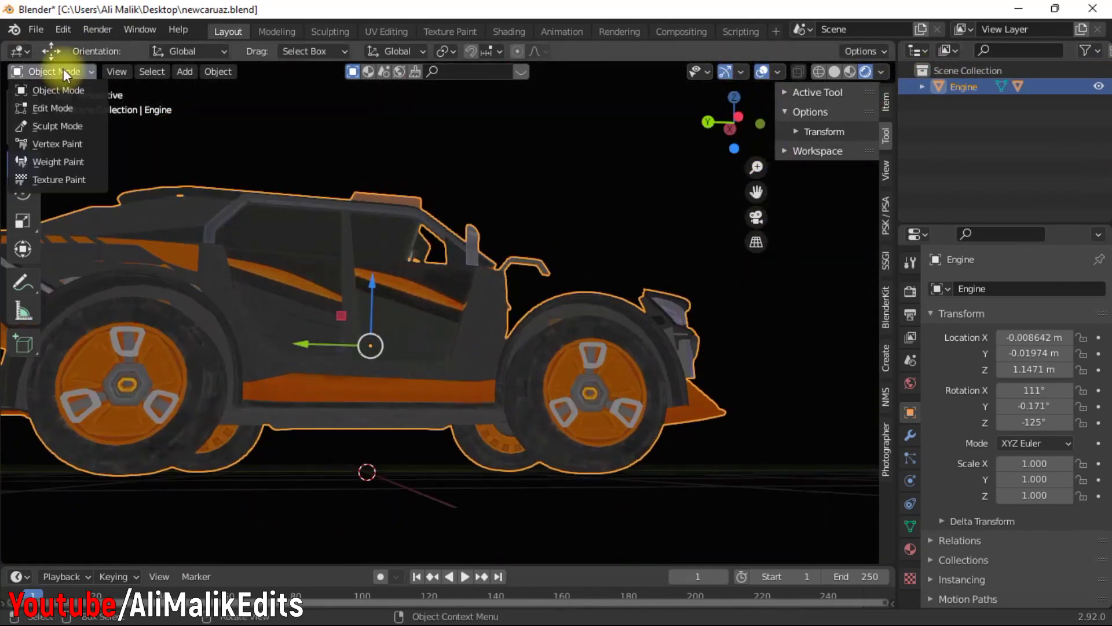
pyautogui.click(63, 71)
pyautogui.hotkey('alt', 'h')
pyautogui.moveTo(753, 124); pyautogui.dragTo(734, 111)
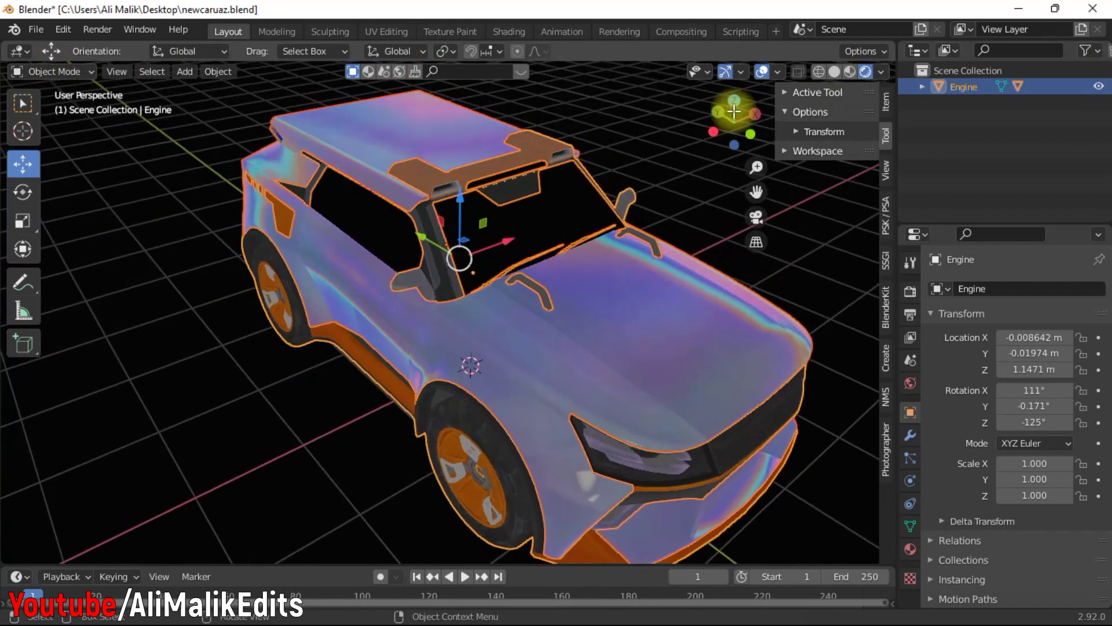
pyautogui.scroll(-4, 521, 98)
# Add a Monkey mesh at the 3D cursor beneath the car and view it in Solid shading.
pyautogui.click(211, 74)
pyautogui.moveTo(183, 73)
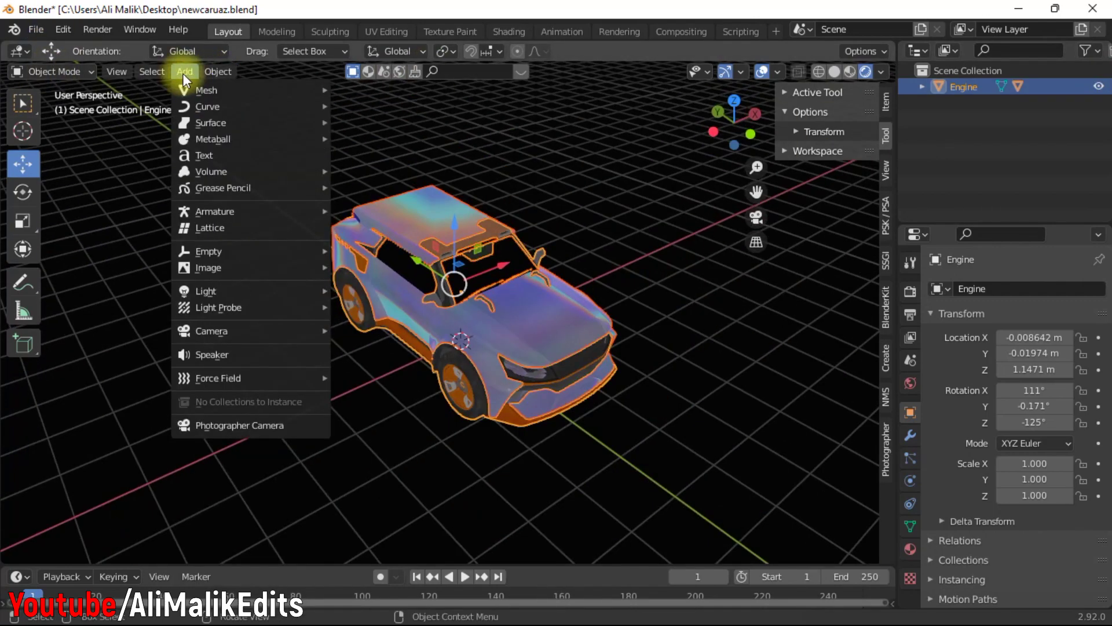
pyautogui.moveTo(280, 89)
pyautogui.click(417, 243)
pyautogui.moveTo(734, 130)
pyautogui.mouseDown()
pyautogui.moveTo(734, 111)
pyautogui.moveTo(672, 77)
pyautogui.moveTo(373, 117)
pyautogui.moveTo(222, 116)
pyautogui.mouseUp()
pyautogui.click(834, 71)
pyautogui.scroll(4, 422, 444)
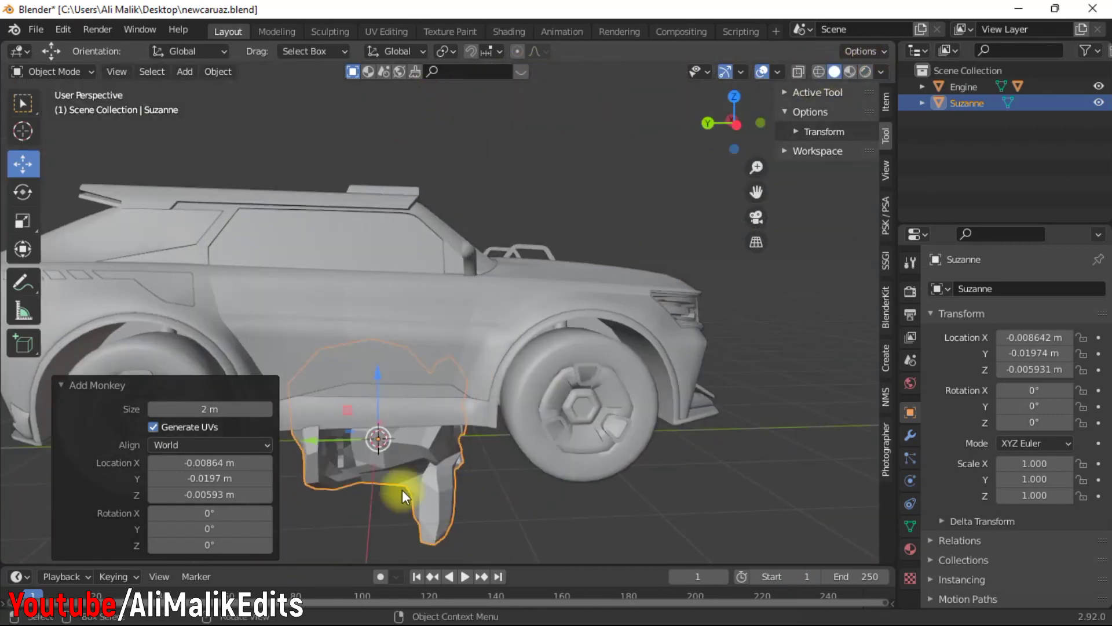
# Restore Rendered shading and delete the monkey mesh.
pyautogui.click(866, 71)
pyautogui.click(419, 447)
pyautogui.press('Delete')
pyautogui.moveTo(734, 123); pyautogui.dragTo(648, 172)
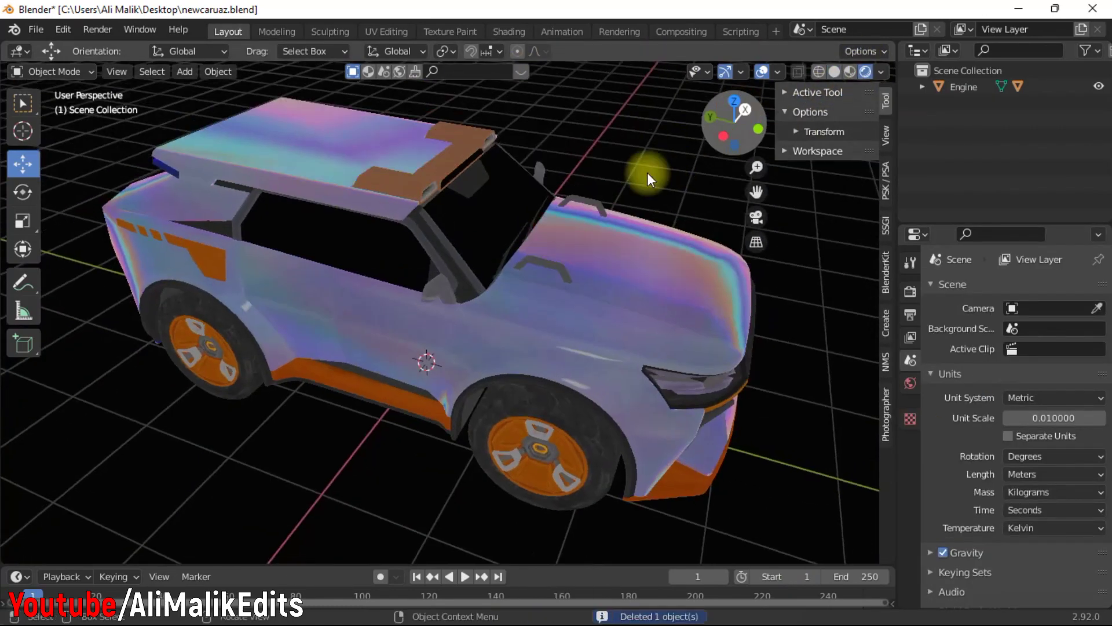
# Hide the Body child object and put Engine into Edit Mode.
pyautogui.click(371, 387)
pyautogui.moveTo(727, 124); pyautogui.dragTo(812, 69)
pyautogui.click(924, 87)
pyautogui.click(1098, 119)
pyautogui.click(922, 87)
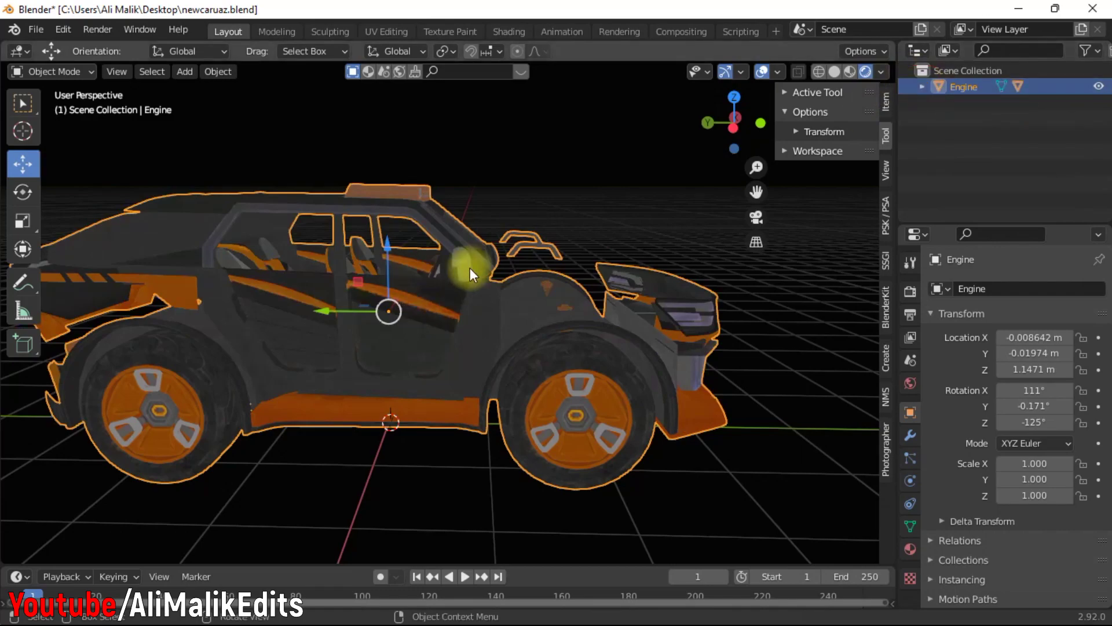
pyautogui.scroll(-2, 471, 267)
pyautogui.click(76, 71)
pyautogui.click(45, 111)
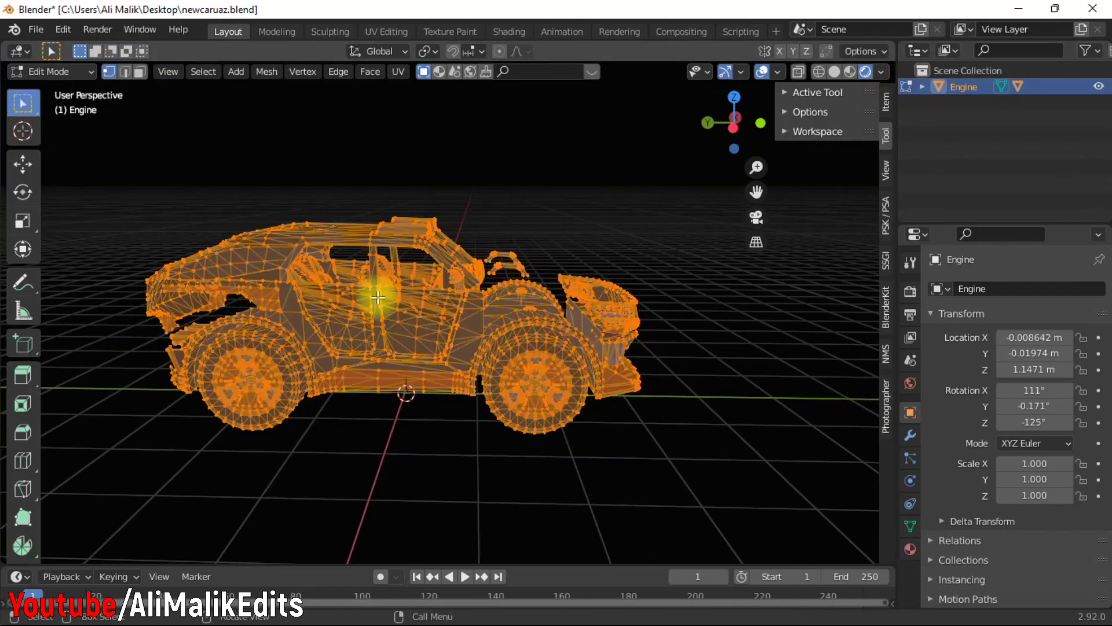
# In face select mode, select all linked faces of the near-side front wheel and hide them.
pyautogui.scroll(3, 512, 466)
pyautogui.moveTo(712, 155); pyautogui.dragTo(718, 92)
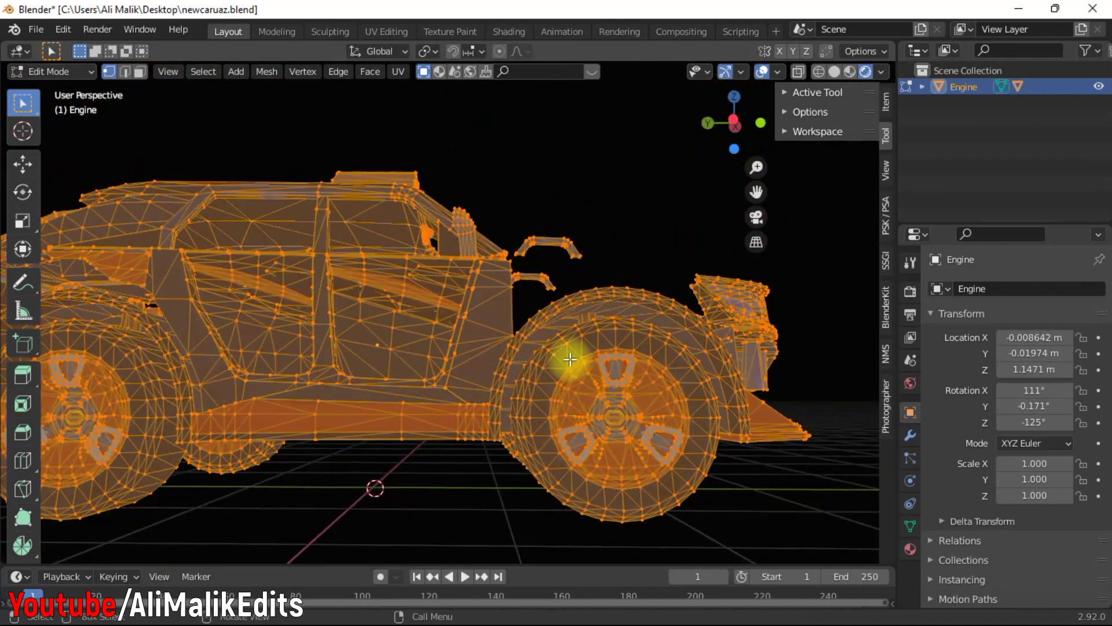
pyautogui.moveTo(684, 494); pyautogui.dragTo(685, 492)
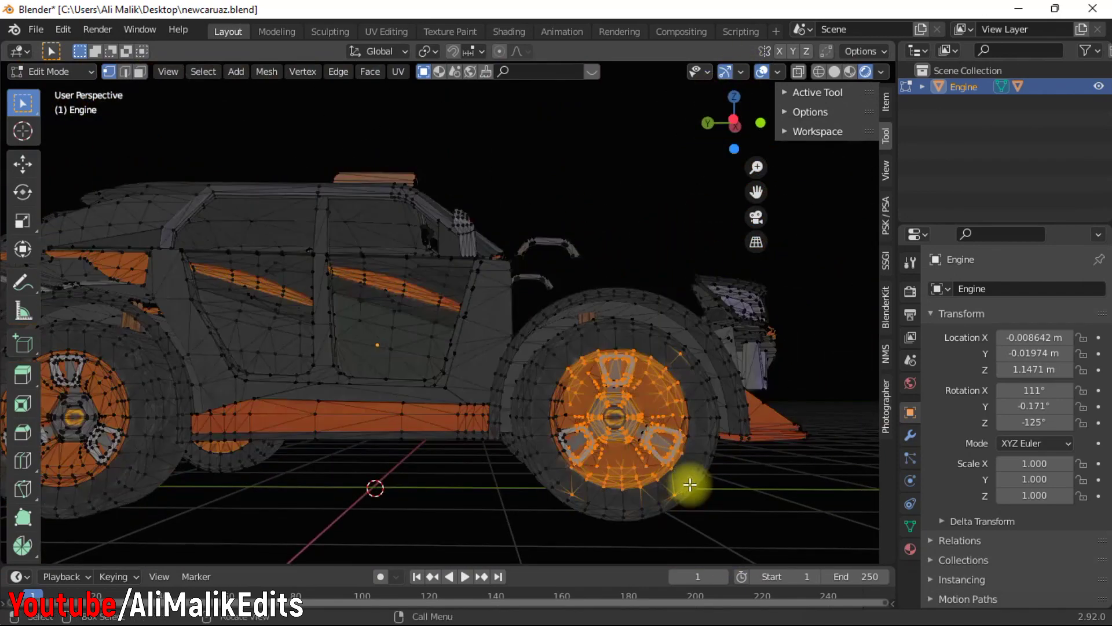
pyautogui.click(140, 72)
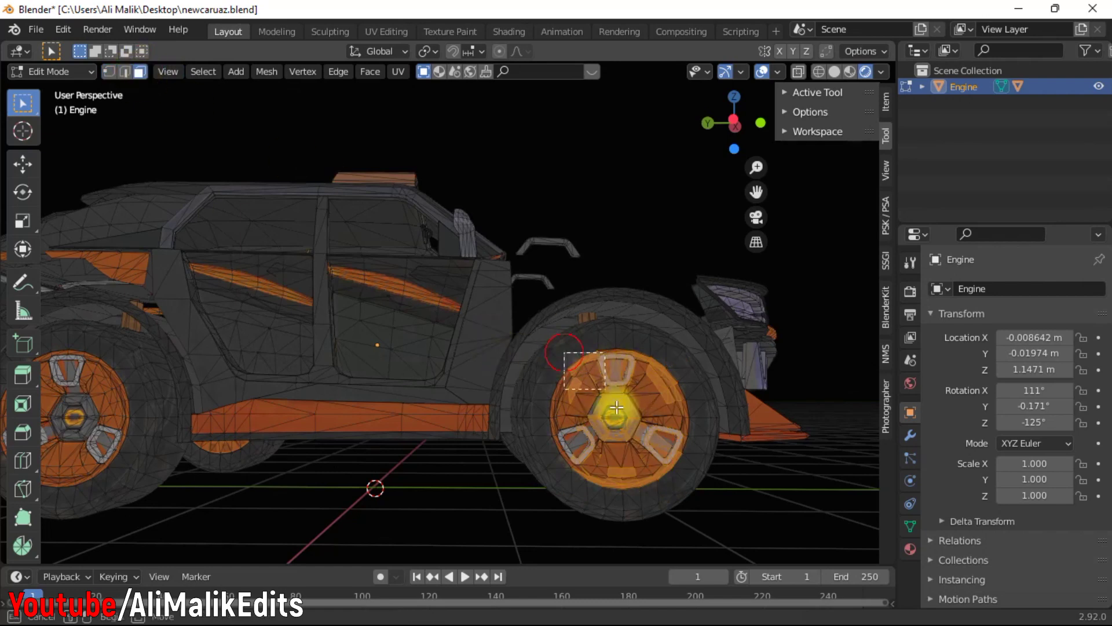
pyautogui.moveTo(680, 495); pyautogui.dragTo(677, 494)
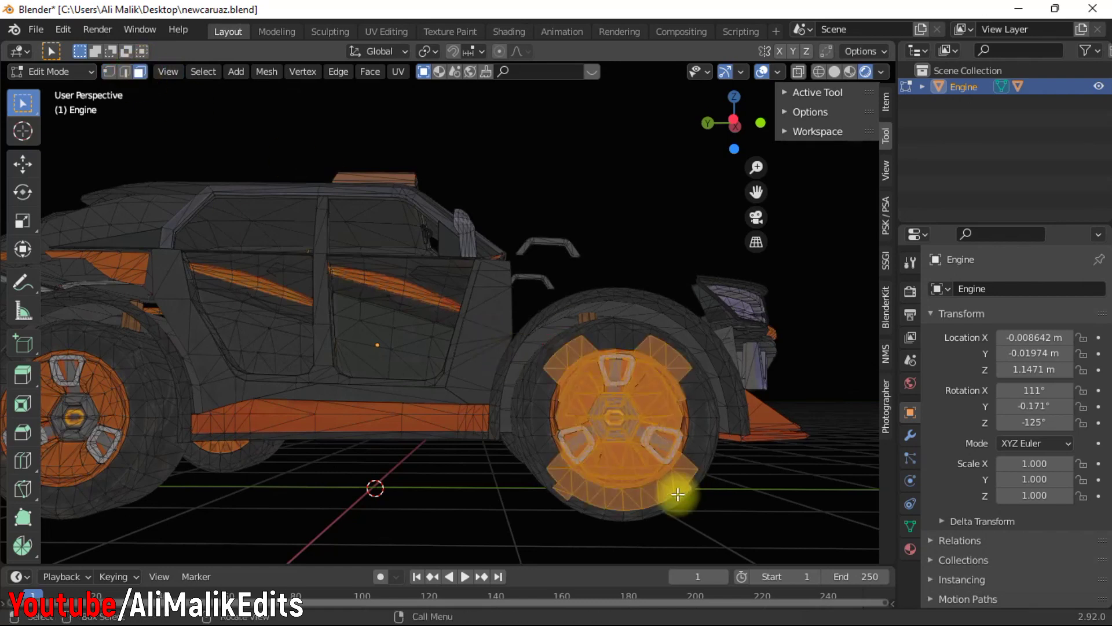
pyautogui.hotkey('ctrl', 'l')
pyautogui.moveTo(735, 67); pyautogui.dragTo(597, 71)
pyautogui.press('h')
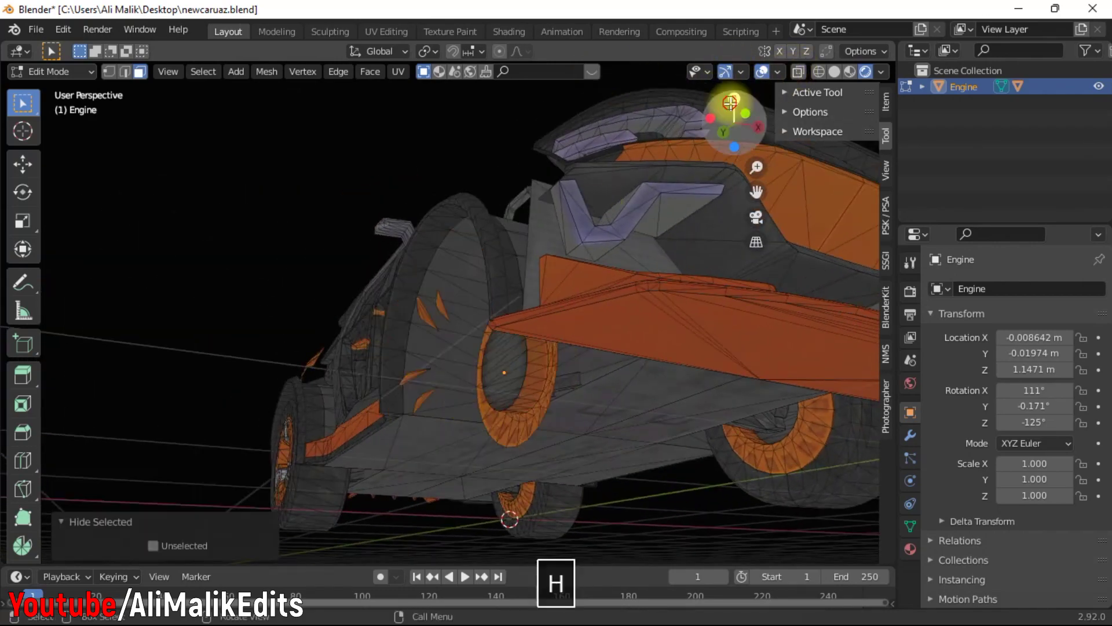
# Select the linked faces of the inner ring behind the front wheel and hide them.
pyautogui.moveTo(730, 103)
pyautogui.mouseDown()
pyautogui.moveTo(854, 104)
pyautogui.moveTo(151, 498)
pyautogui.moveTo(54, 507)
pyautogui.moveTo(24, 87)
pyautogui.moveTo(30, 161)
pyautogui.moveTo(868, 161)
pyautogui.moveTo(25, 174)
pyautogui.moveTo(731, 102)
pyautogui.mouseUp()
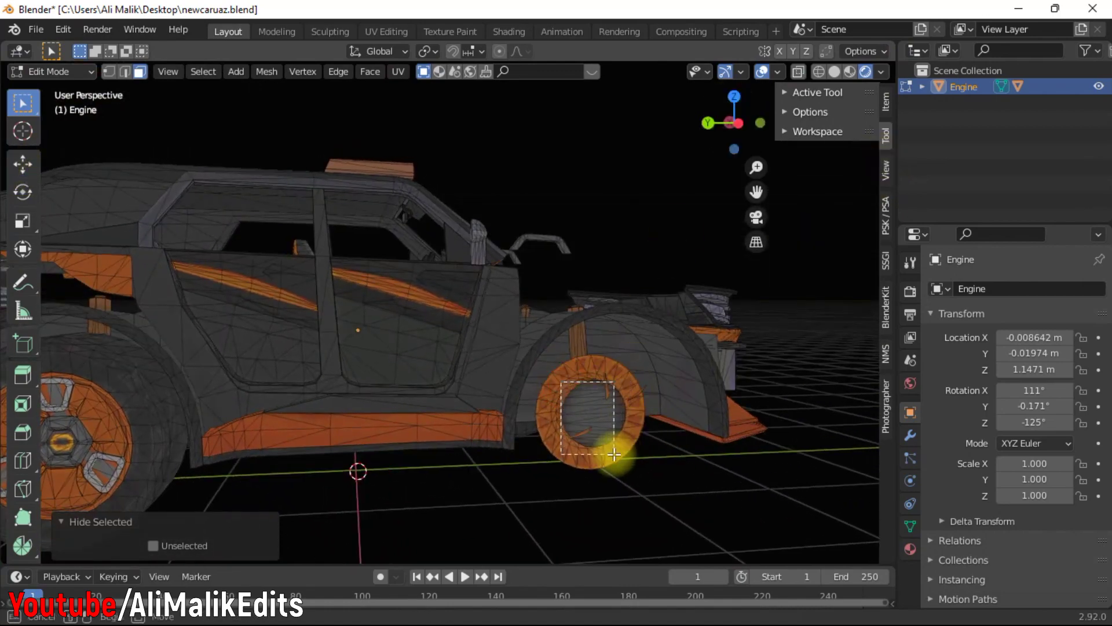
pyautogui.moveTo(631, 454); pyautogui.dragTo(630, 452)
pyautogui.hotkey('ctrl', 'l')
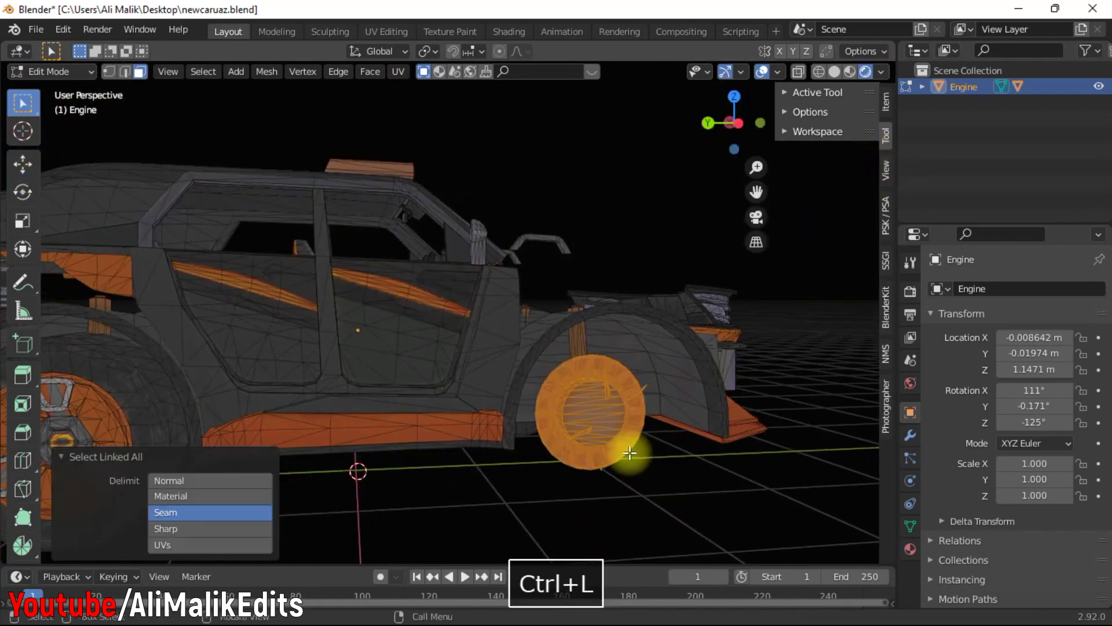
pyautogui.press('h')
pyautogui.moveTo(740, 94); pyautogui.dragTo(625, 409)
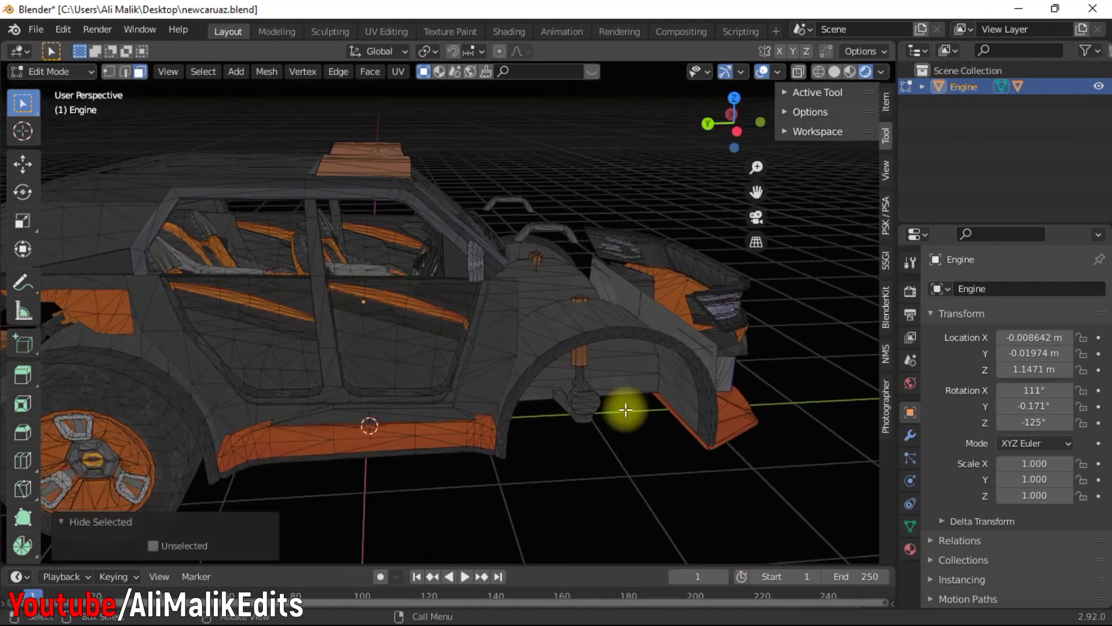
# Reveal the hidden front wheel parts and separate them by Selection into their own object.
pyautogui.hotkey('alt', 'h')
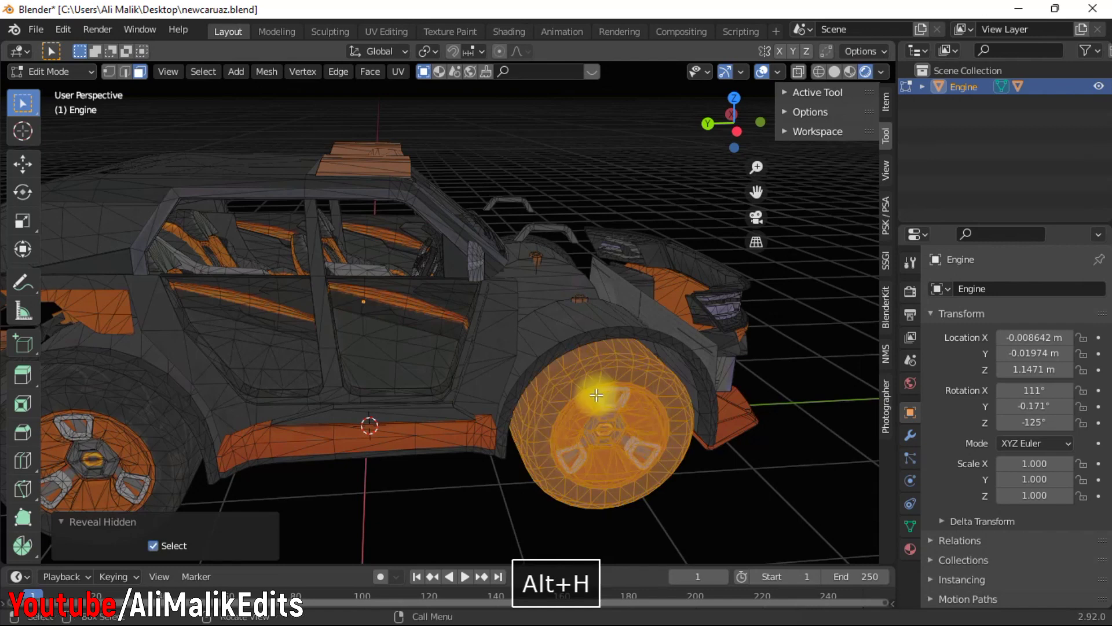
pyautogui.rightClick(618, 436)
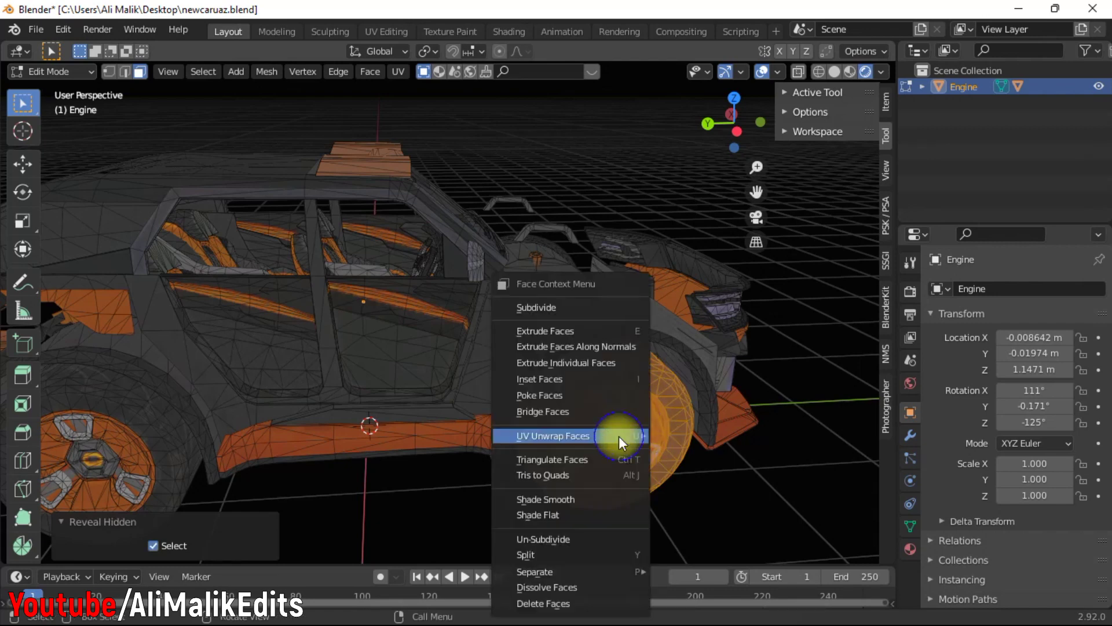
pyautogui.moveTo(601, 566)
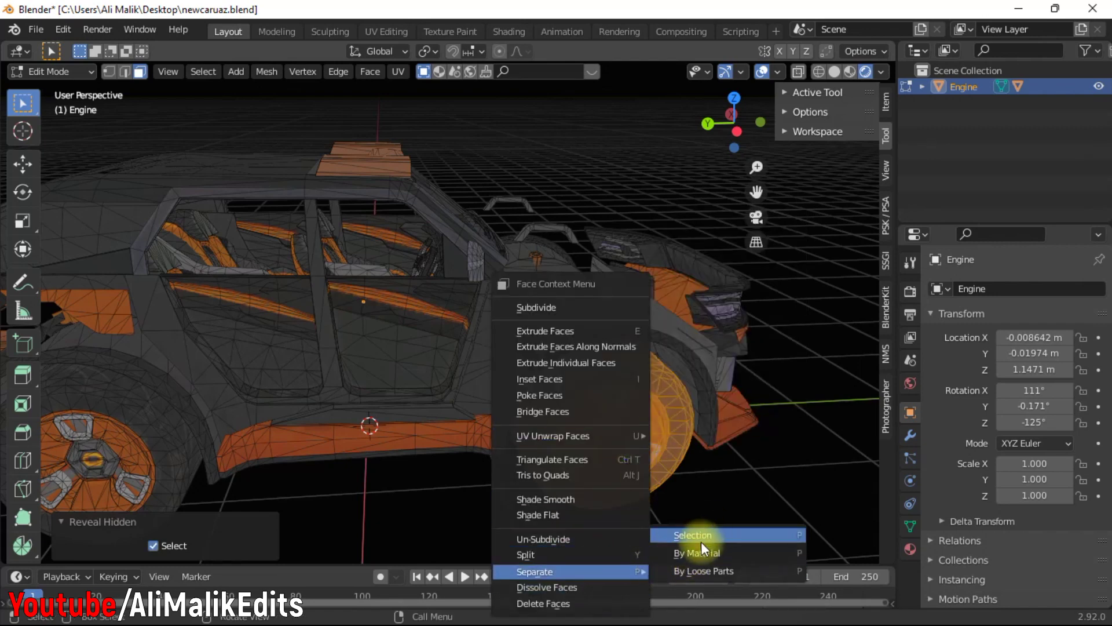
pyautogui.click(700, 537)
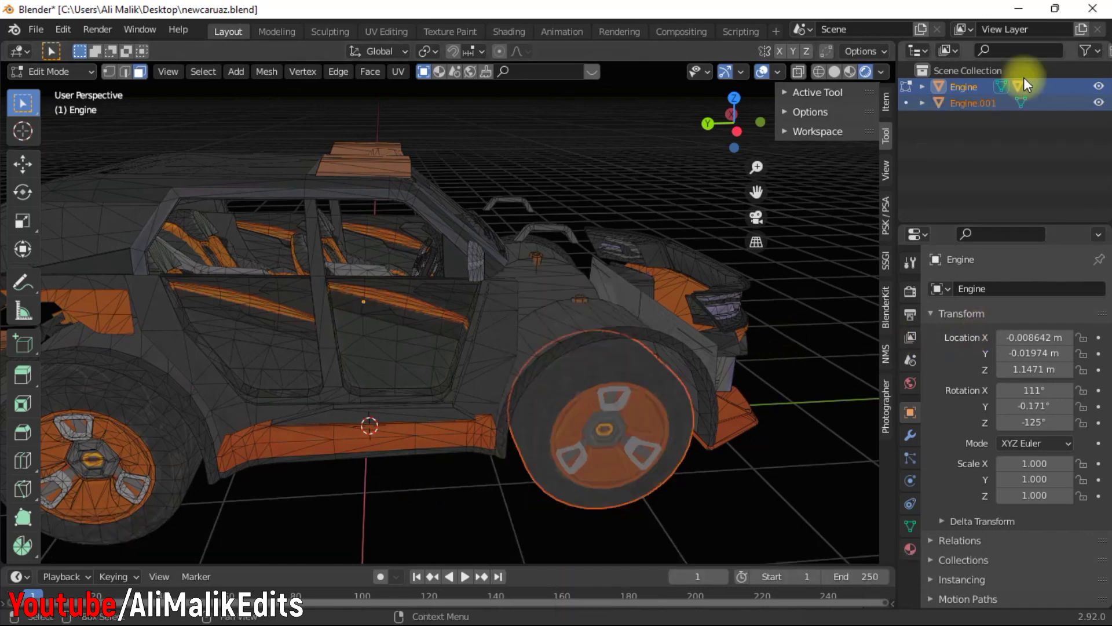
# Select all linked faces of the near-side rear wheel and hide them.
pyautogui.moveTo(732, 113); pyautogui.dragTo(725, 121)
pyautogui.moveTo(758, 188); pyautogui.dragTo(979, 150)
pyautogui.moveTo(337, 314); pyautogui.dragTo(376, 341)
pyautogui.hotkey('ctrl', 'l')
pyautogui.press('h')
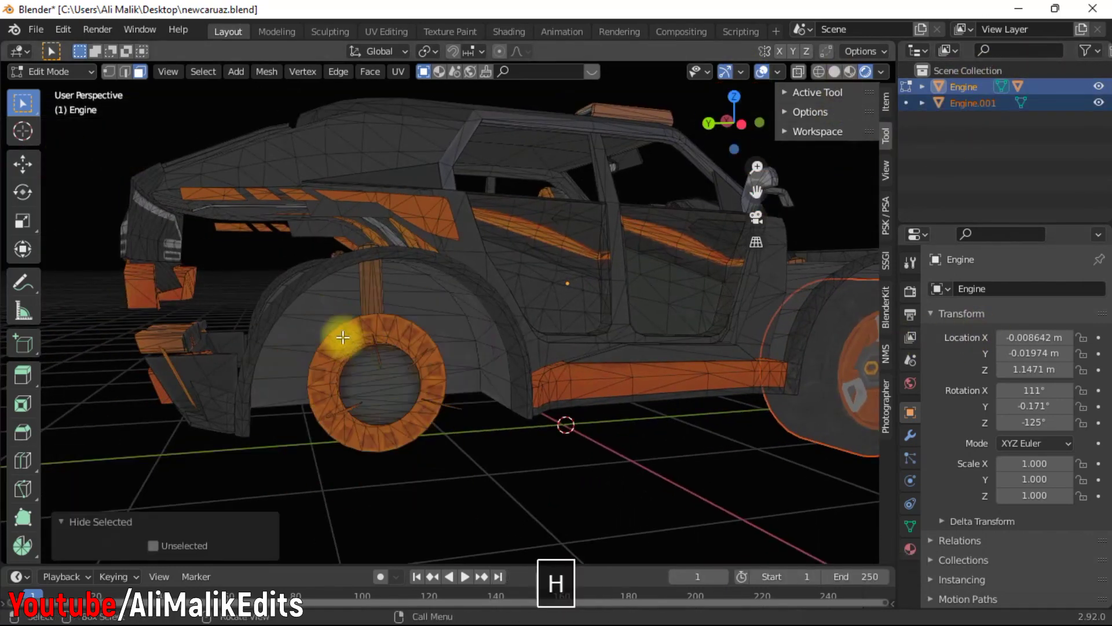
# Select all linked faces of the inner ring behind the near-side rear wheel and hide them.
pyautogui.moveTo(421, 429); pyautogui.dragTo(418, 426)
pyautogui.hotkey('ctrl', 'l')
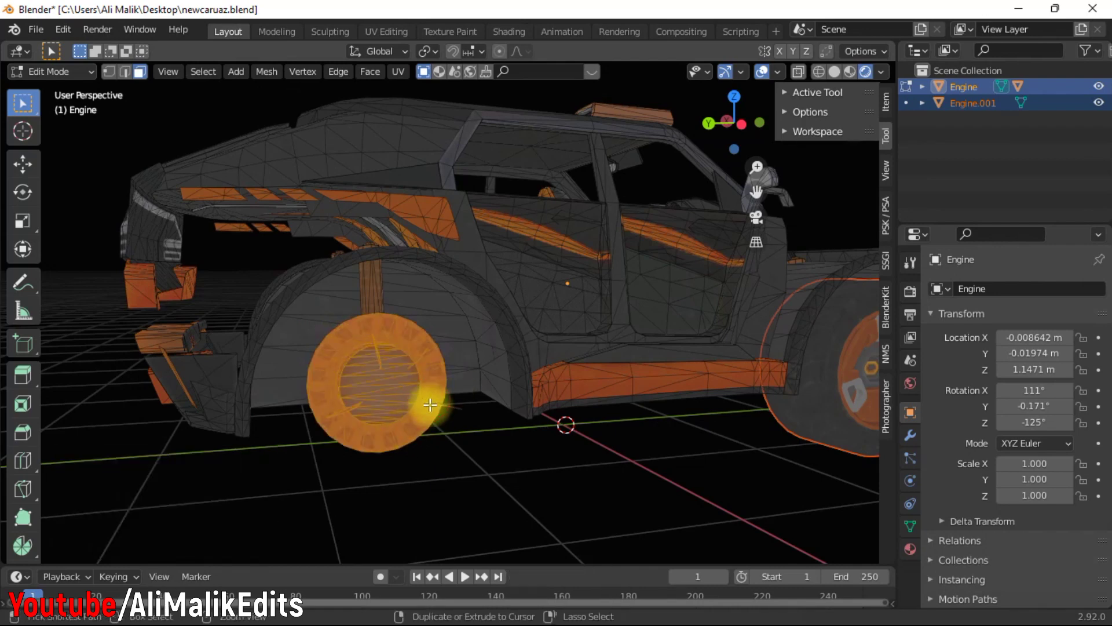
pyautogui.press('h')
# Reveal the hidden near-side rear wheel parts and separate them by Selection into their own object.
pyautogui.hotkey('alt', 'h')
pyautogui.rightClick(423, 369)
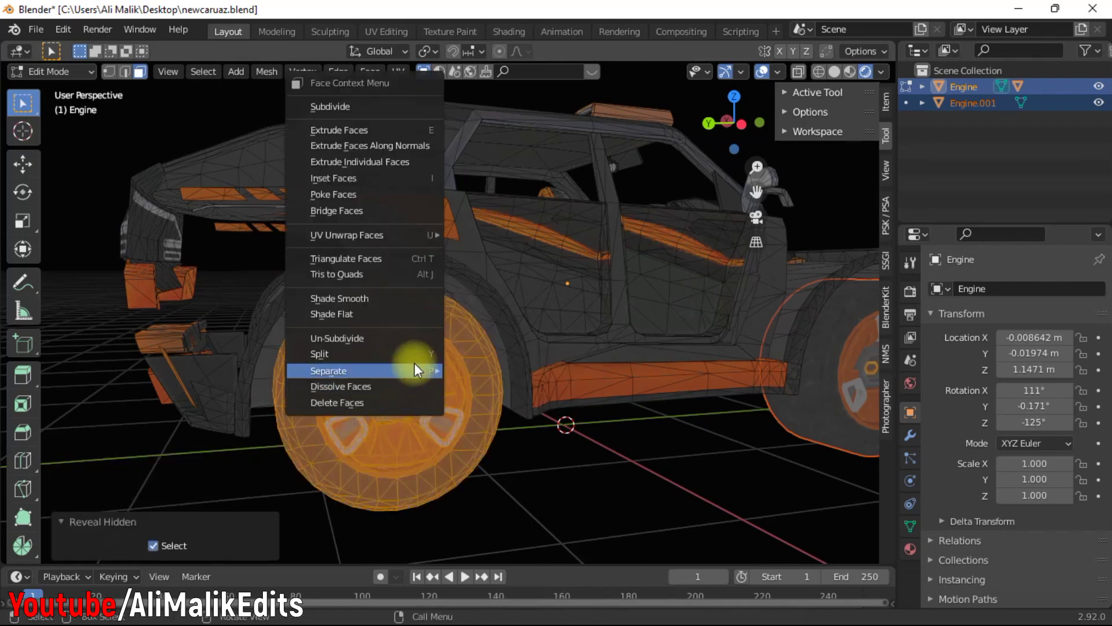
pyautogui.moveTo(432, 370)
pyautogui.click(501, 372)
# Select and hide the linked faces of the opposite-side rear wheel, including the inner ring behind it.
pyautogui.moveTo(450, 383); pyautogui.dragTo(479, 307, button='middle')
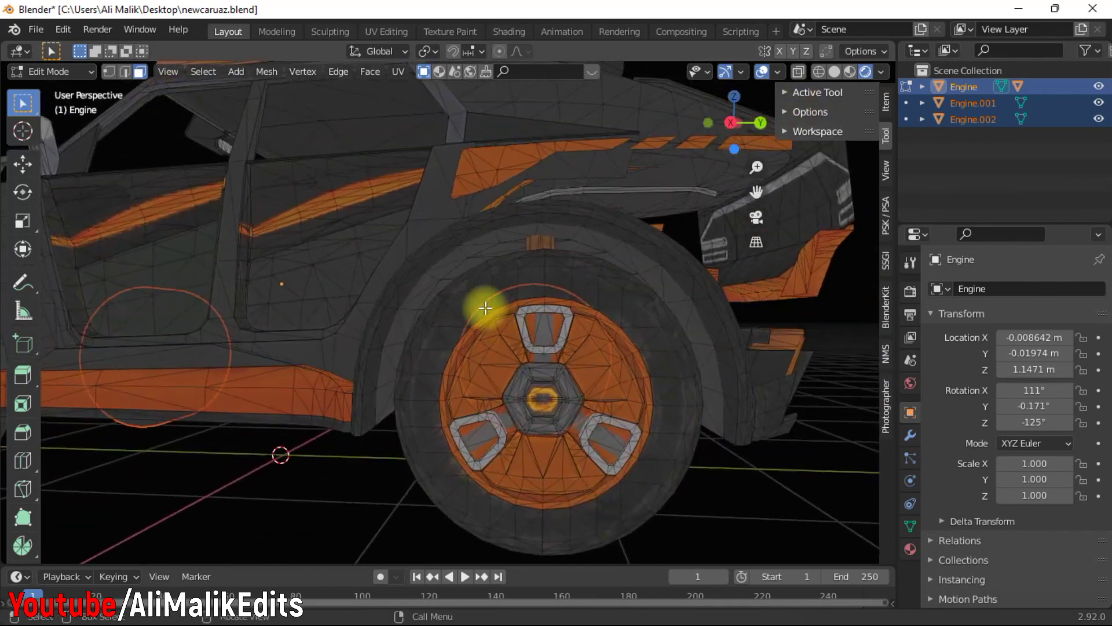
pyautogui.moveTo(479, 308); pyautogui.dragTo(621, 503)
pyautogui.hotkey('ctrl', 'l')
pyautogui.press('h')
pyautogui.moveTo(503, 344); pyautogui.dragTo(616, 471)
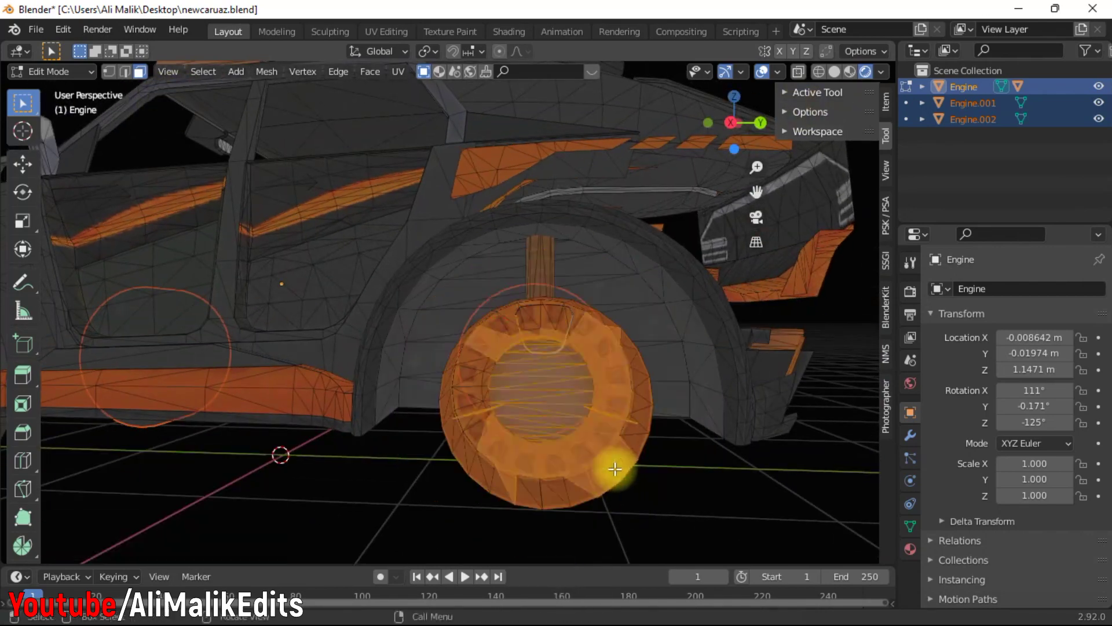
pyautogui.hotkey('ctrl', 'l')
pyautogui.press('h')
# Reveal the hidden opposite-side rear wheel parts and separate them by Selection into their own object.
pyautogui.moveTo(756, 126); pyautogui.dragTo(798, 133)
pyautogui.hotkey('alt', 'h')
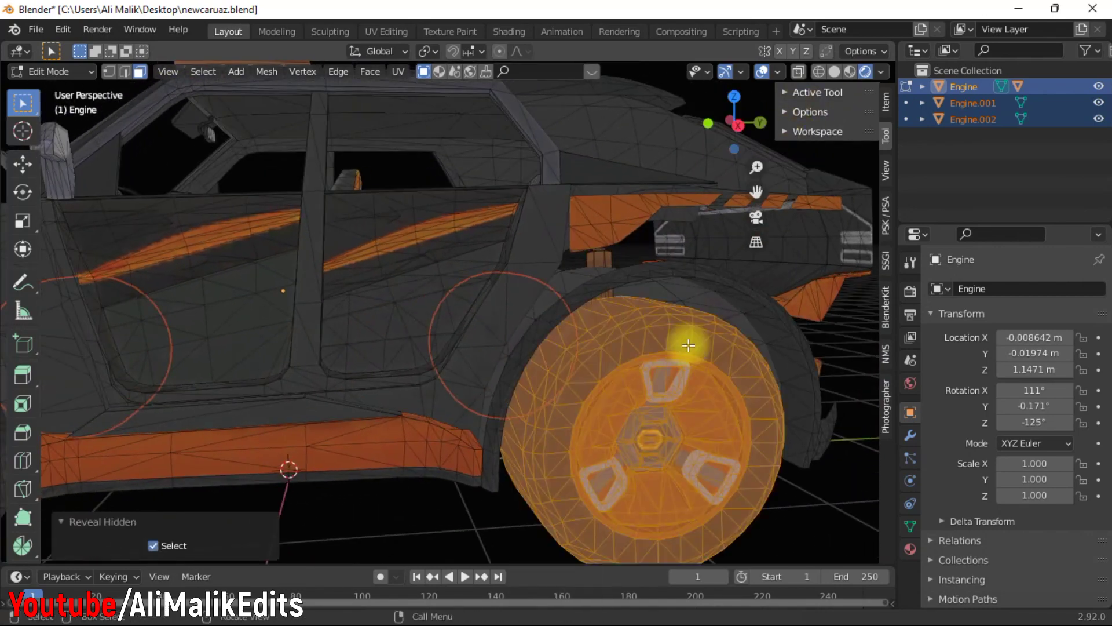
pyautogui.press('p')
pyautogui.click(718, 365)
# Select and hide the linked faces of the opposite-side front wheel, including the inner ring behind it.
pyautogui.scroll(-1, 690, 384)
pyautogui.moveTo(756, 192); pyautogui.dragTo(307, 168)
pyautogui.moveTo(441, 308); pyautogui.dragTo(571, 468)
pyautogui.hotkey('ctrl', 'l')
pyautogui.press('h')
pyautogui.moveTo(455, 331); pyautogui.dragTo(568, 393)
pyautogui.hotkey('ctrl', 'l')
pyautogui.hotkey('ctrl', 'l')
pyautogui.press('h')
# Reveal the hidden opposite-side front wheel parts and separate them by Selection into their own object.
pyautogui.hotkey('alt', 'h')
pyautogui.rightClick(509, 362)
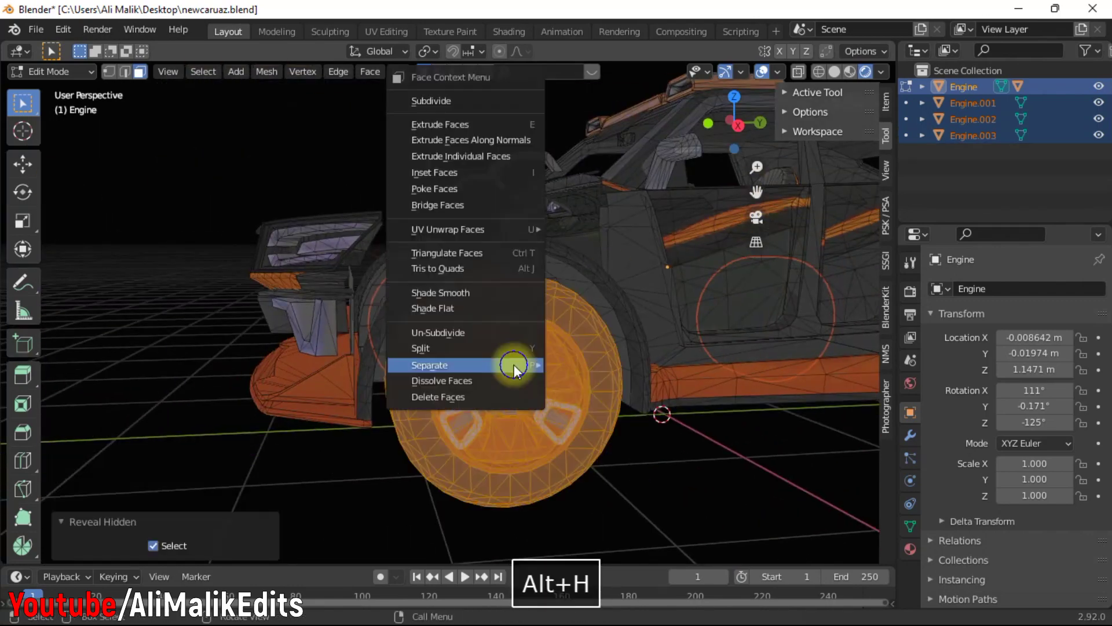
pyautogui.moveTo(521, 364)
pyautogui.click(591, 367)
# Return to Object Mode and select only the Engine car body.
pyautogui.moveTo(744, 117); pyautogui.dragTo(63, 36)
pyautogui.scroll(-4, 738, 120)
pyautogui.moveTo(735, 116); pyautogui.dragTo(297, 160)
pyautogui.scroll(3, 379, 368)
pyautogui.press('Tab')
pyautogui.press('KP_Decimal')
pyautogui.moveTo(738, 125); pyautogui.dragTo(751, 353)
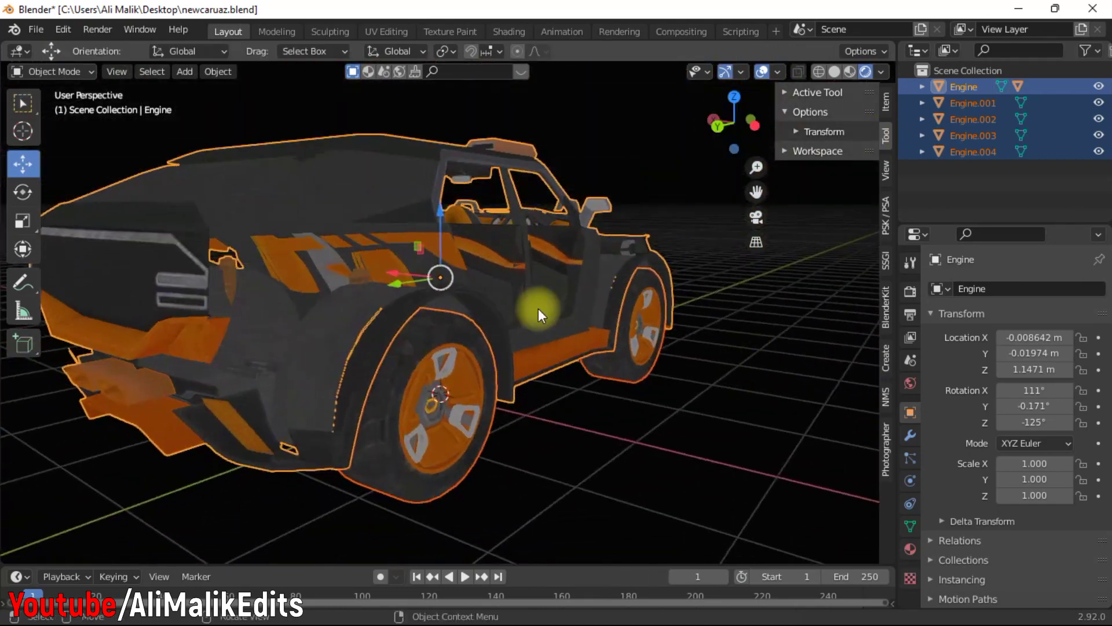
pyautogui.click(538, 309)
# Set the Engine body's origin to Origin to Center of Mass (Surface).
pyautogui.moveTo(724, 116); pyautogui.dragTo(238, 116)
pyautogui.click(218, 71)
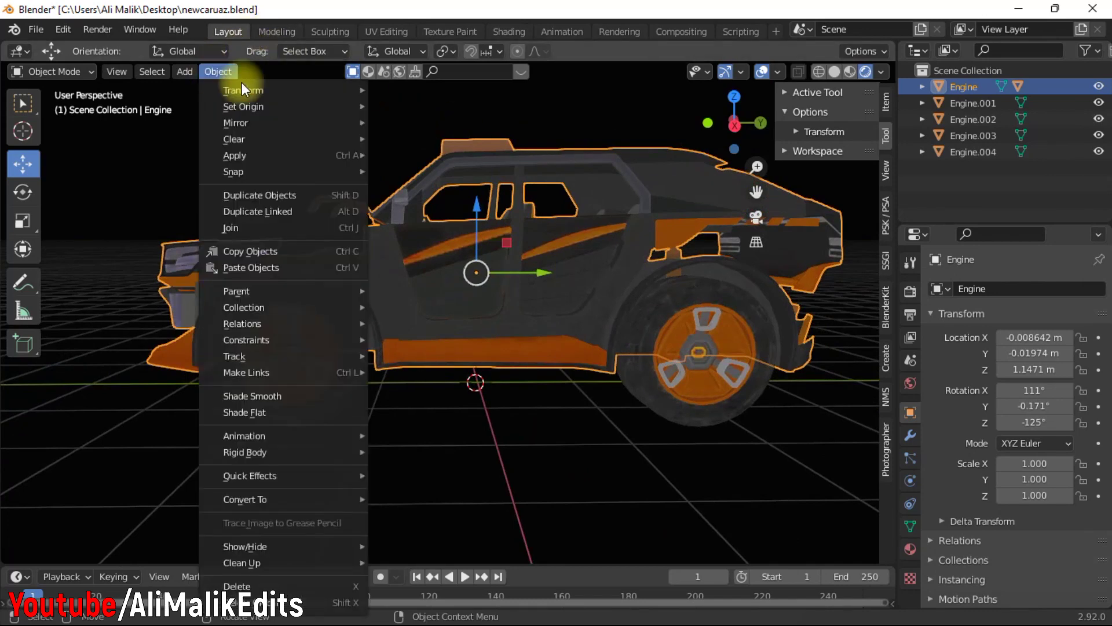
pyautogui.moveTo(256, 108)
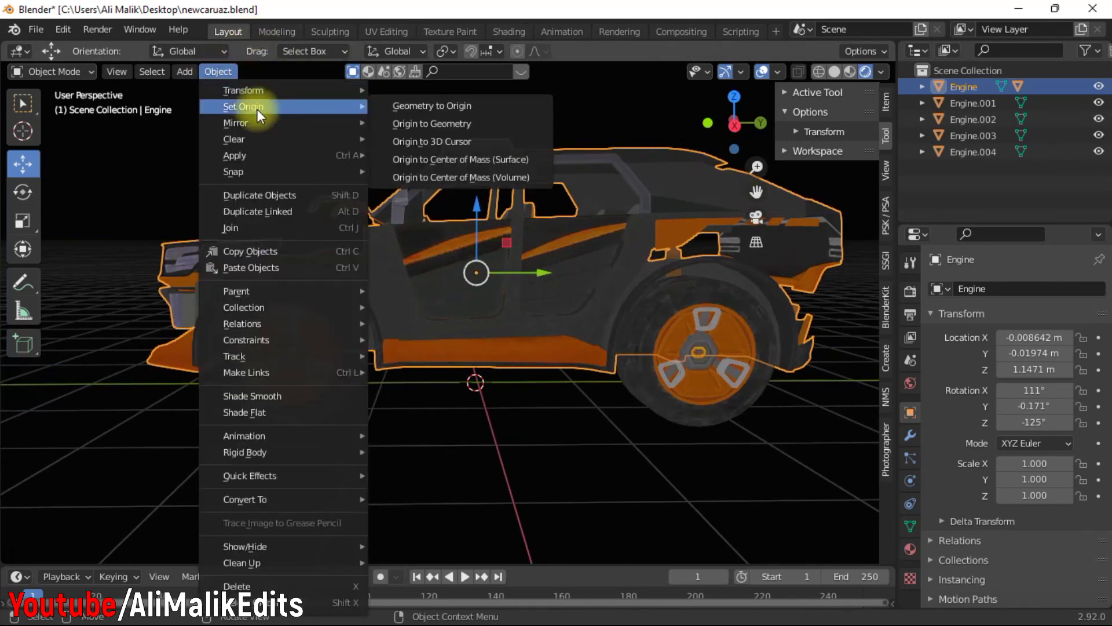
pyautogui.click(463, 124)
pyautogui.moveTo(734, 123); pyautogui.dragTo(500, 388)
pyautogui.click(209, 527)
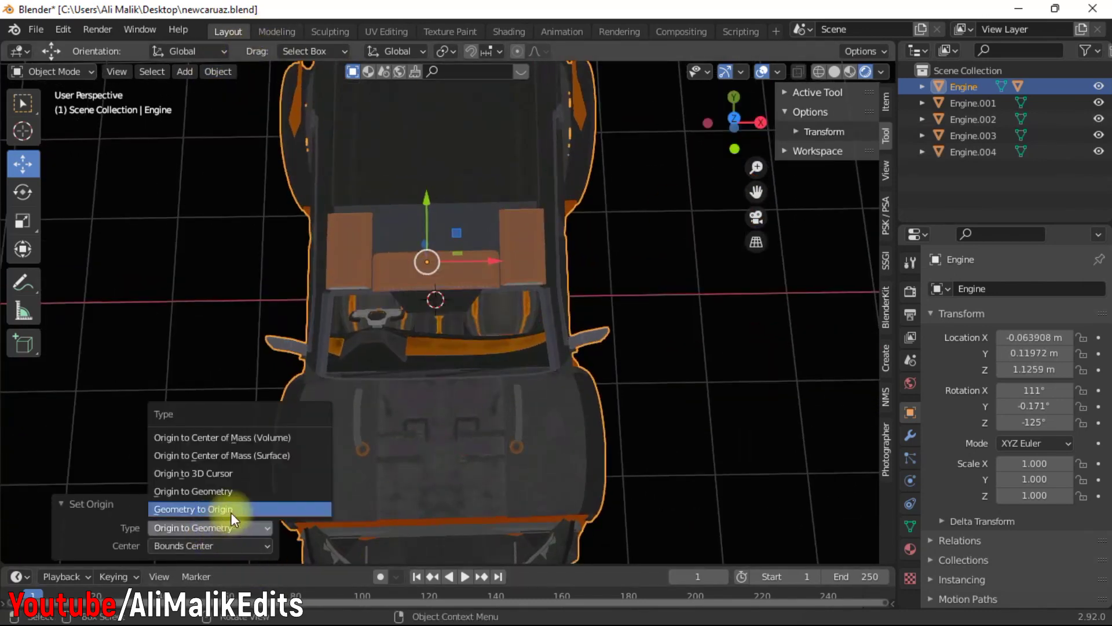
pyautogui.click(274, 455)
# Snap the 3D cursor to the selected Engine body and add a Plain Axes empty there.
pyautogui.moveTo(670, 113); pyautogui.dragTo(529, 232, button='middle')
pyautogui.hotkey('shift', 's')
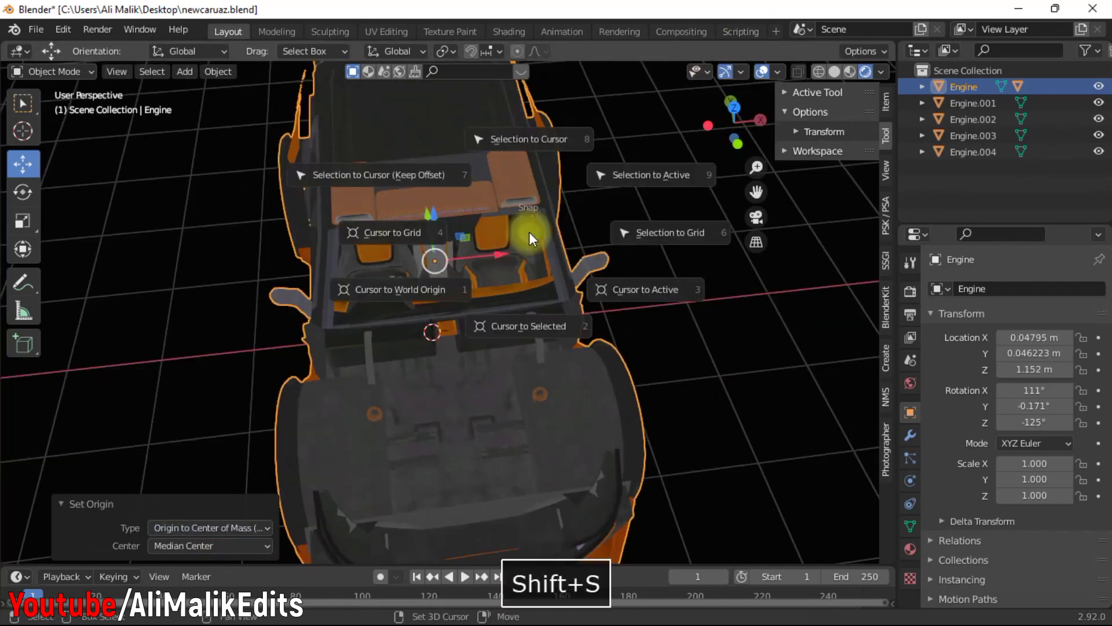
pyautogui.click(532, 329)
pyautogui.moveTo(530, 323); pyautogui.dragTo(11, 87, button='middle')
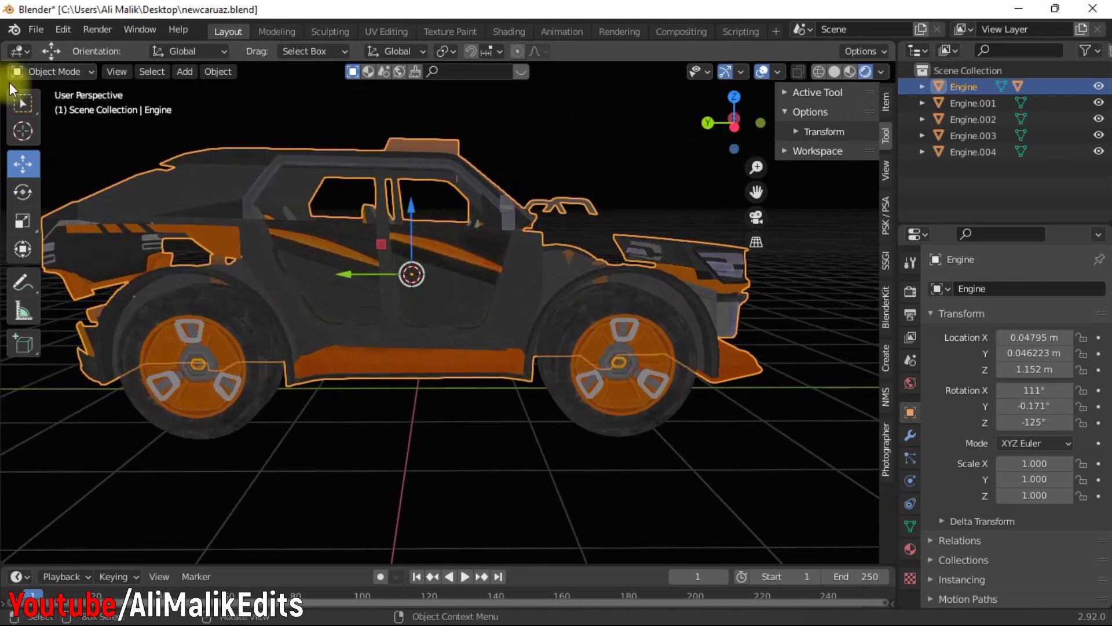
pyautogui.click(183, 71)
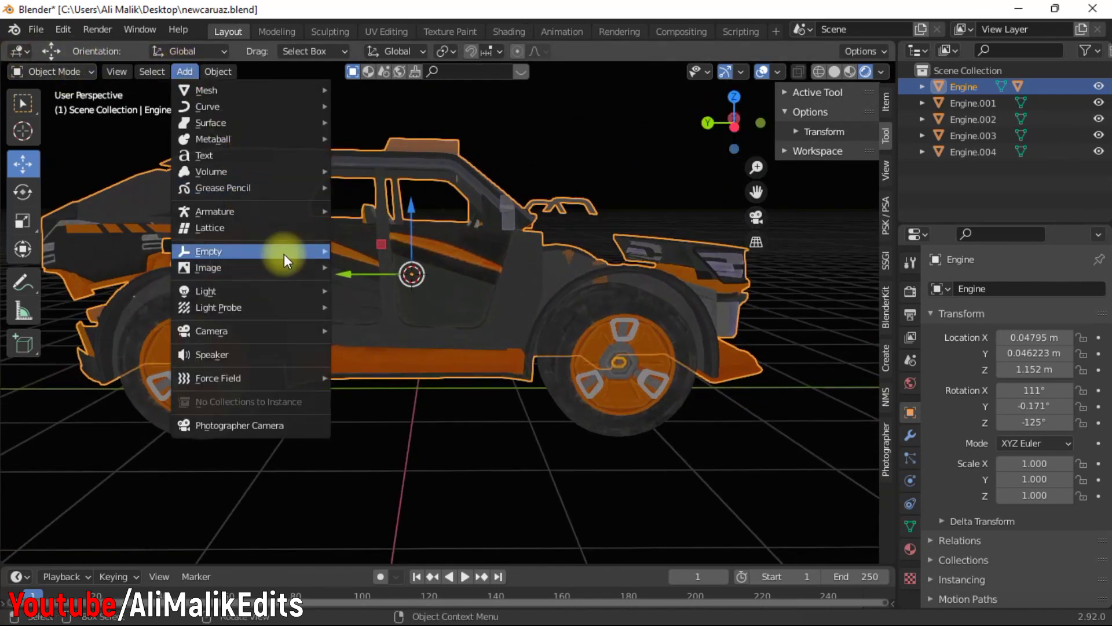
pyautogui.moveTo(284, 261)
pyautogui.click(428, 258)
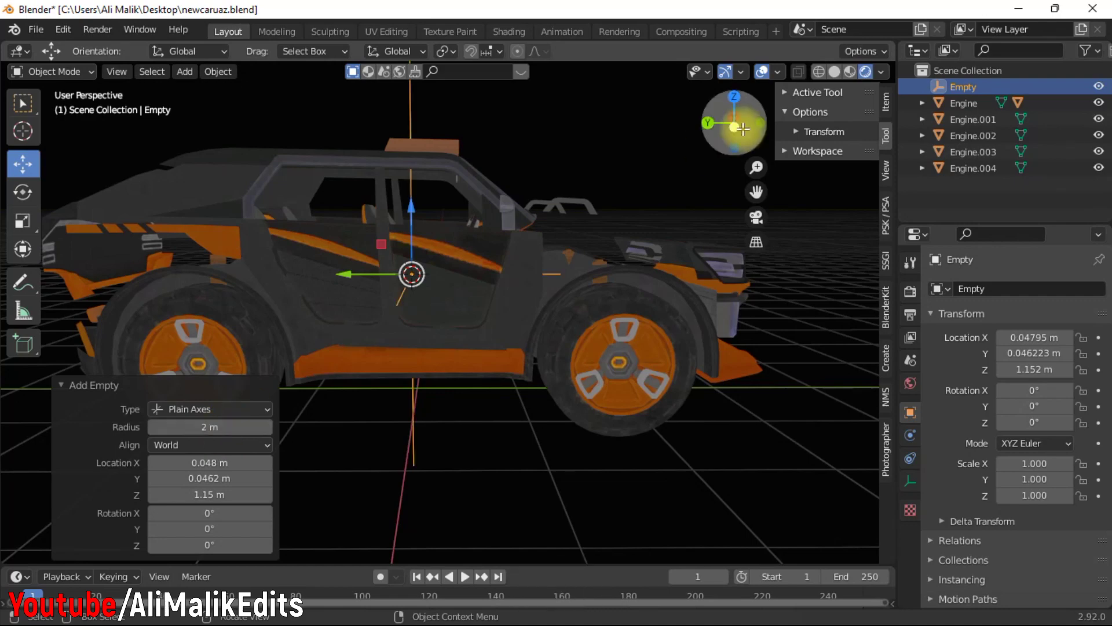
# Parent the Engine body to the Empty with Object (Keep Transform) and hide the Empty together with its children.
pyautogui.moveTo(735, 112); pyautogui.dragTo(547, 290)
pyautogui.click(487, 304)
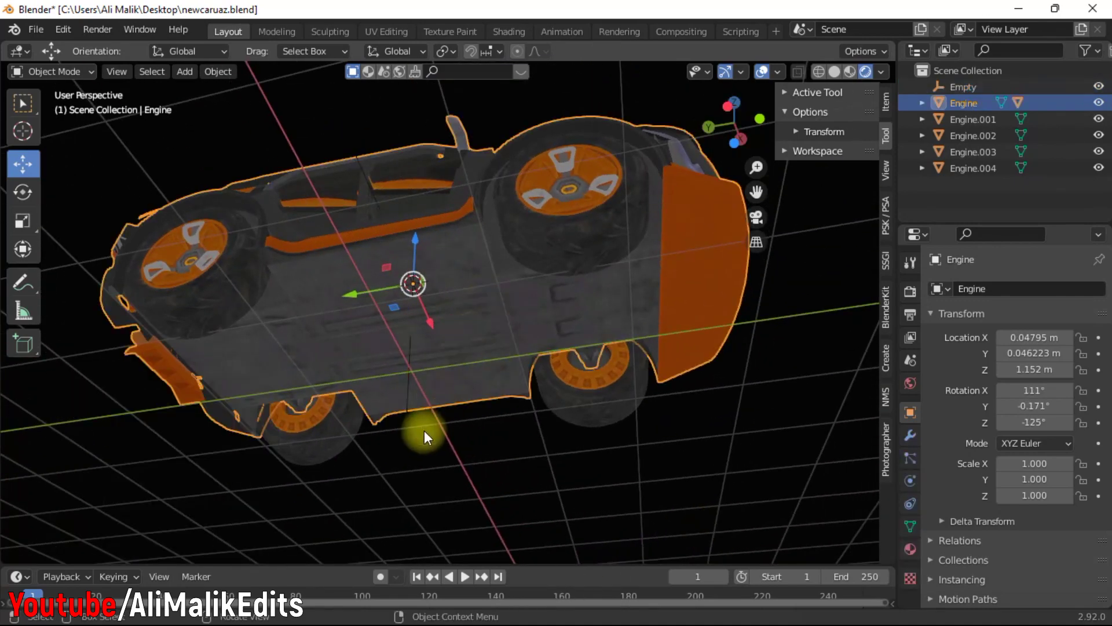
pyautogui.keyDown('shift'); pyautogui.click(406, 421); pyautogui.keyUp('shift')
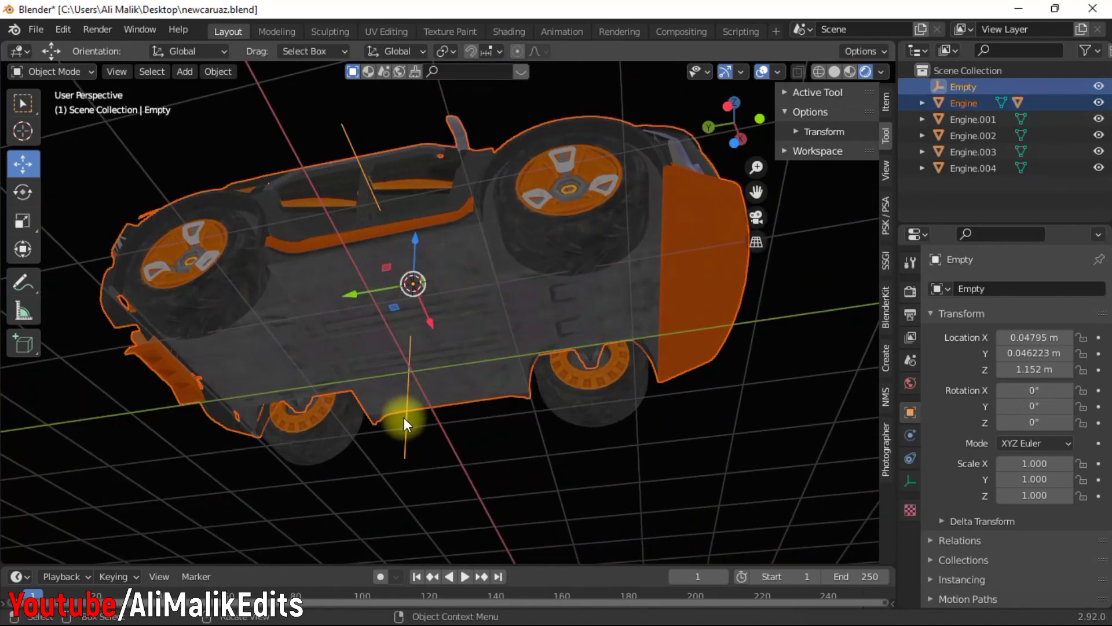
pyautogui.hotkey('ctrl', 'p')
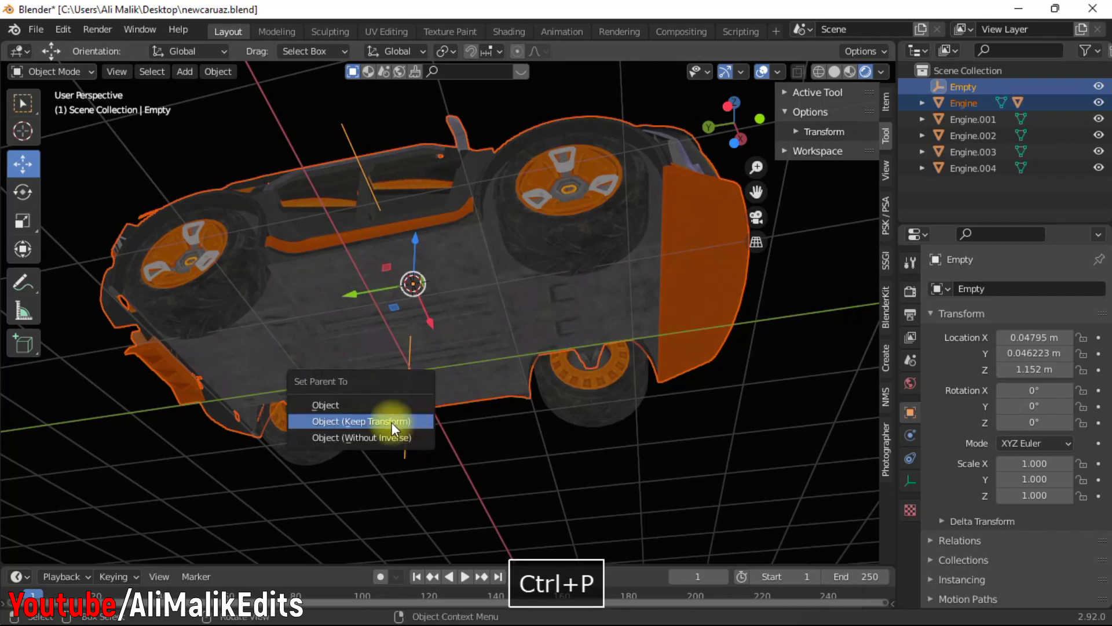
pyautogui.click(349, 422)
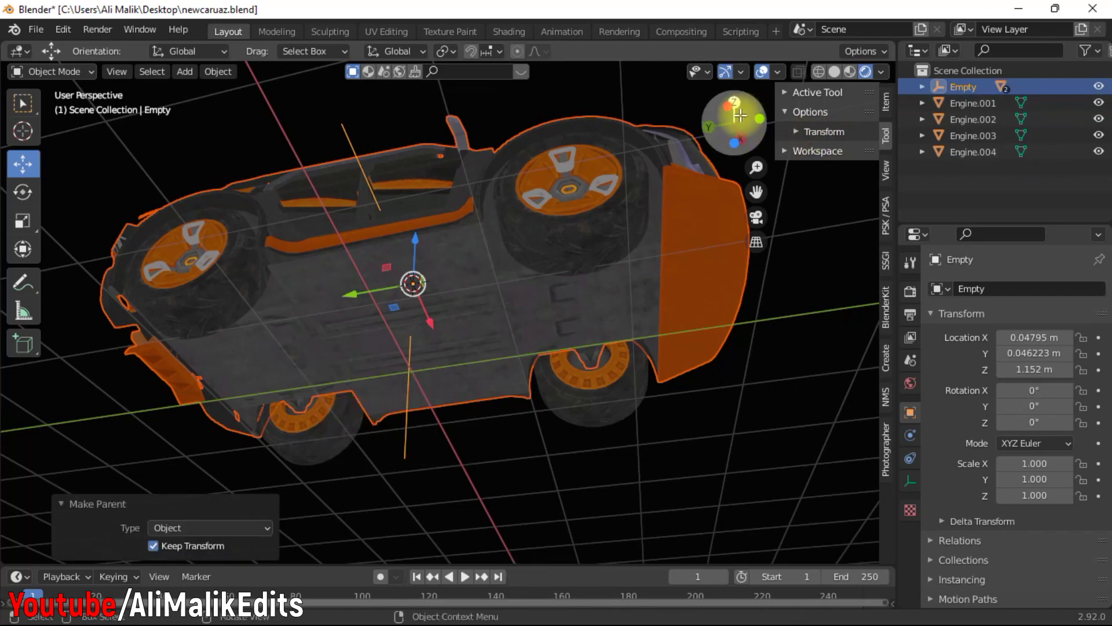
pyautogui.moveTo(740, 115); pyautogui.dragTo(800, 243)
pyautogui.click(1099, 86)
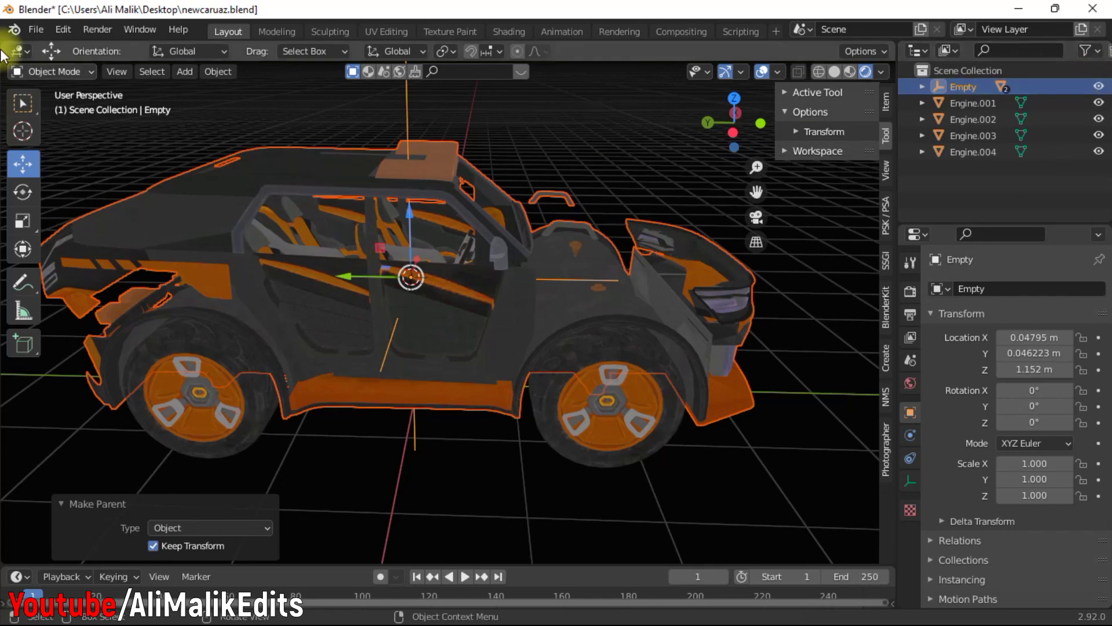
# In Edit Mode on Engine.002, select the linked faces of the inner hub disc and snap the 3D cursor to them.
pyautogui.click(973, 118)
pyautogui.moveTo(734, 123); pyautogui.dragTo(824, 131)
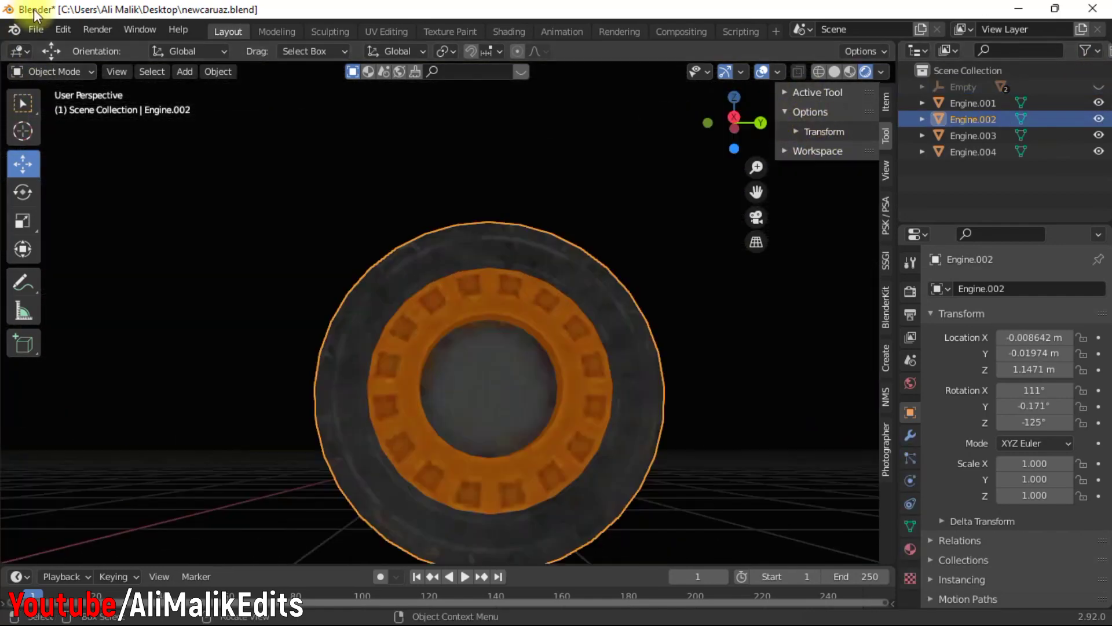
pyautogui.click(60, 70)
pyautogui.click(53, 108)
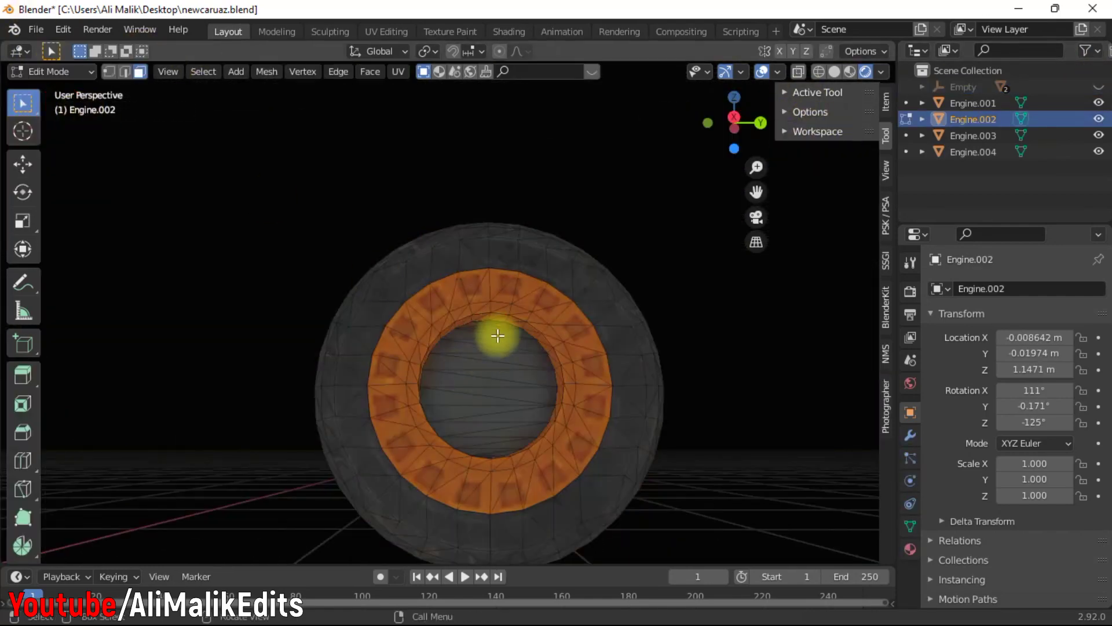
pyautogui.hotkey('ctrl', 'l')
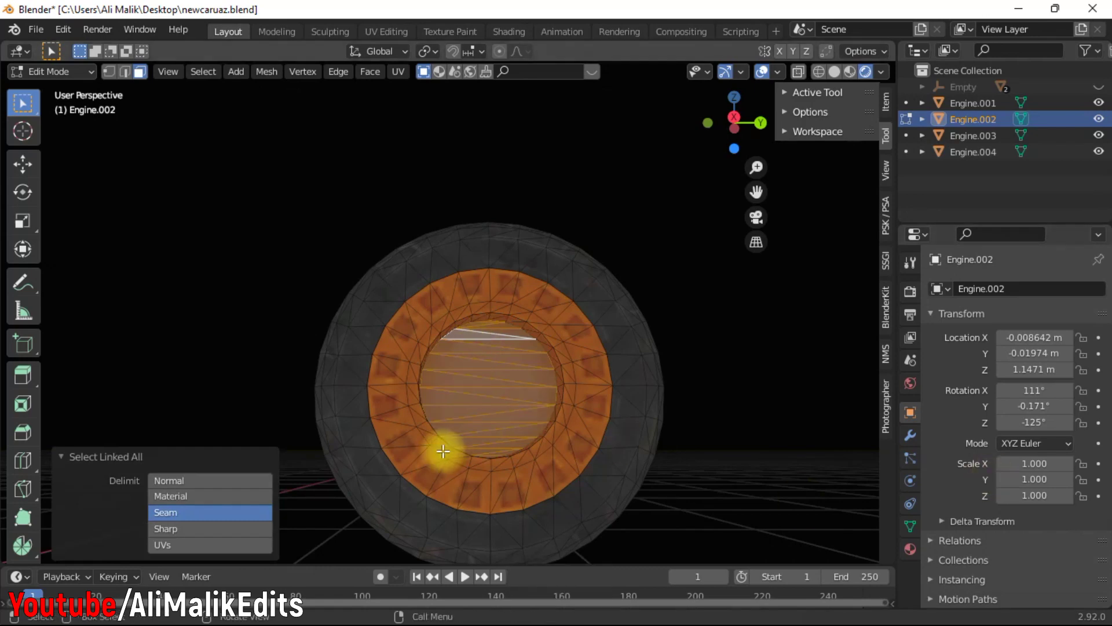
pyautogui.hotkey('shift', 's')
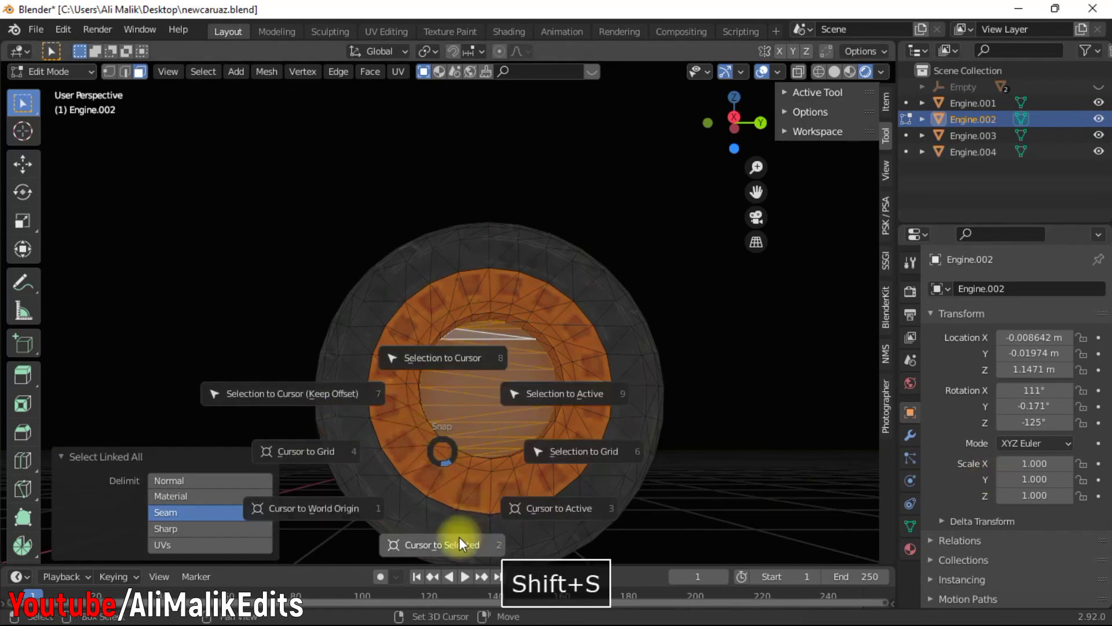
pyautogui.click(423, 550)
# Return to Object Mode and set the Engine.002 wheel's origin to the 3D cursor.
pyautogui.moveTo(747, 119); pyautogui.dragTo(735, 124)
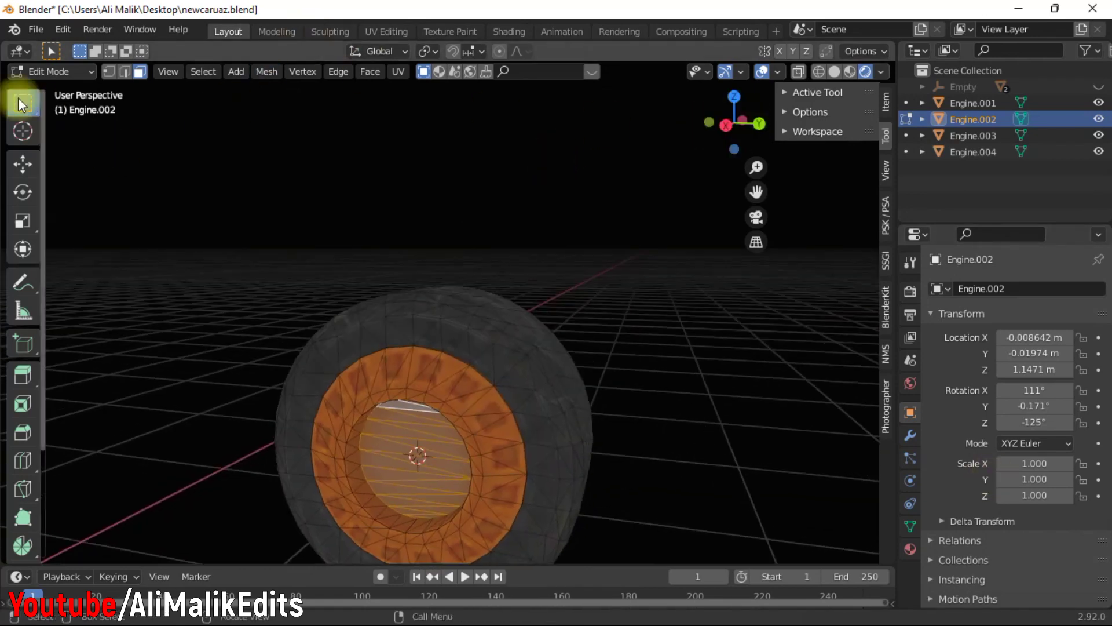
pyautogui.click(51, 71)
pyautogui.click(53, 91)
pyautogui.click(217, 72)
pyautogui.moveTo(272, 107)
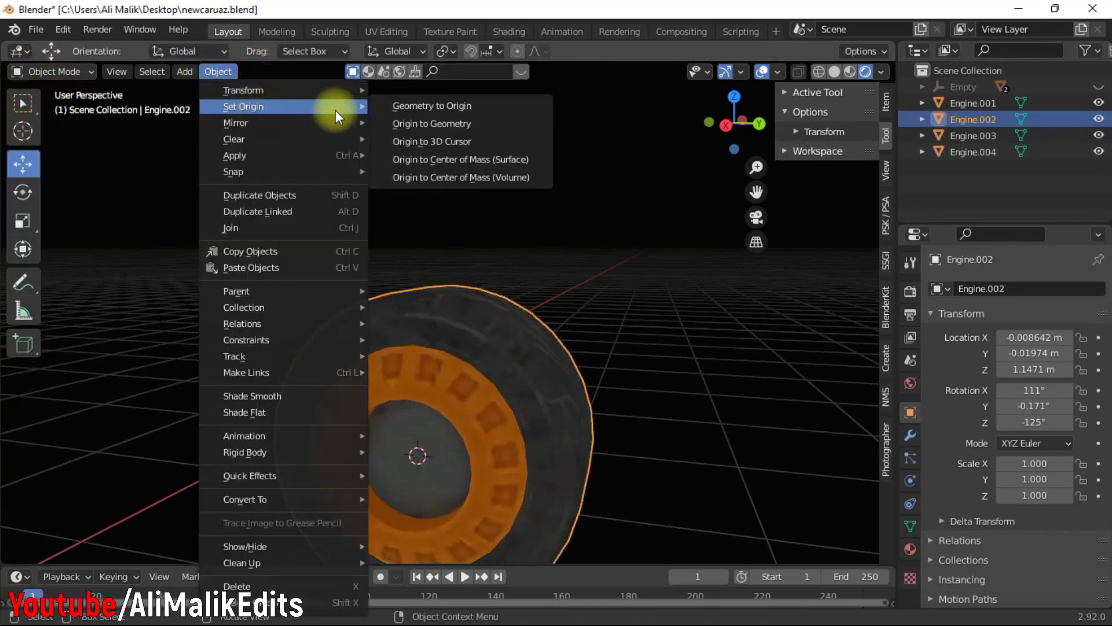
pyautogui.click(444, 145)
# Add a Plain Axes empty at the hub of the Engine.002 wheel.
pyautogui.moveTo(734, 123); pyautogui.dragTo(637, 139)
pyautogui.click(183, 71)
pyautogui.moveTo(231, 251)
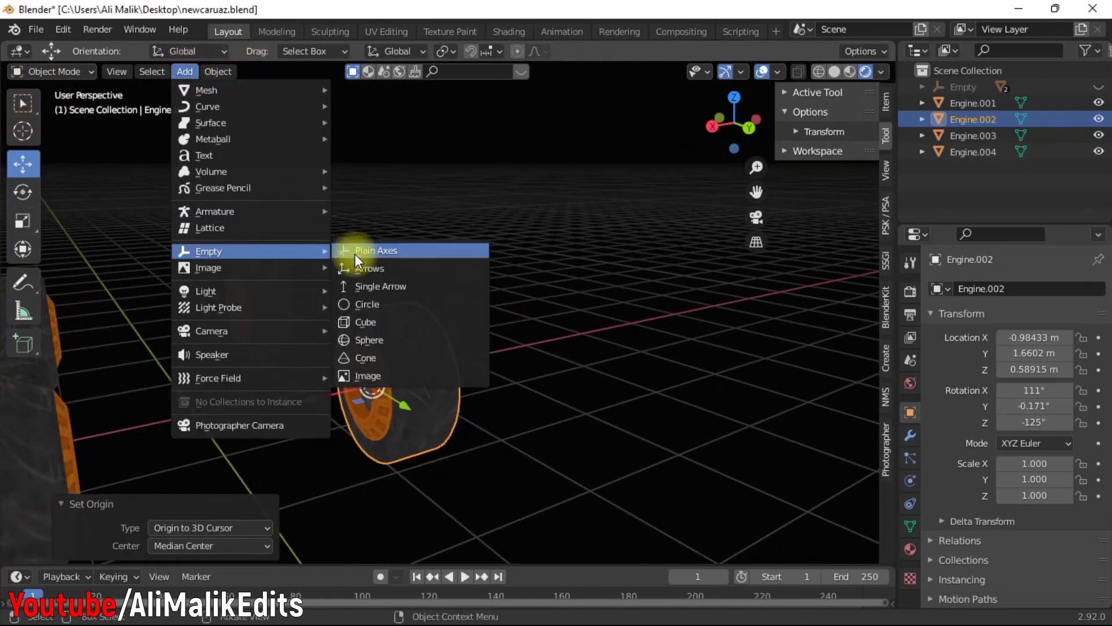
pyautogui.click(355, 253)
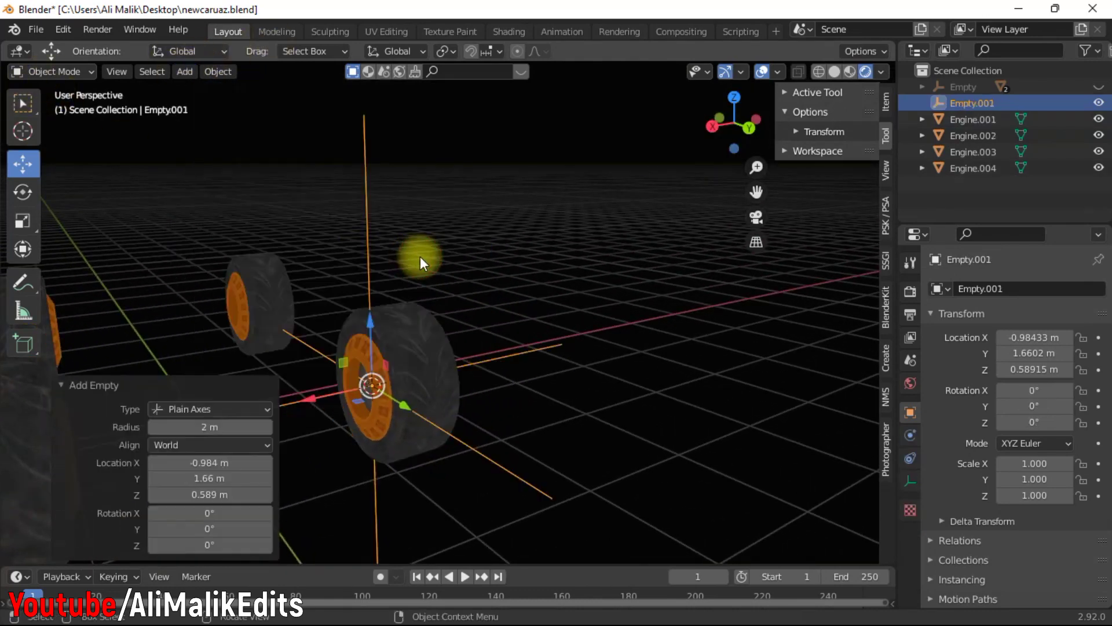
# Parent the Engine.002 wheel to its hub empty with Object (Keep Transform).
pyautogui.click(416, 339)
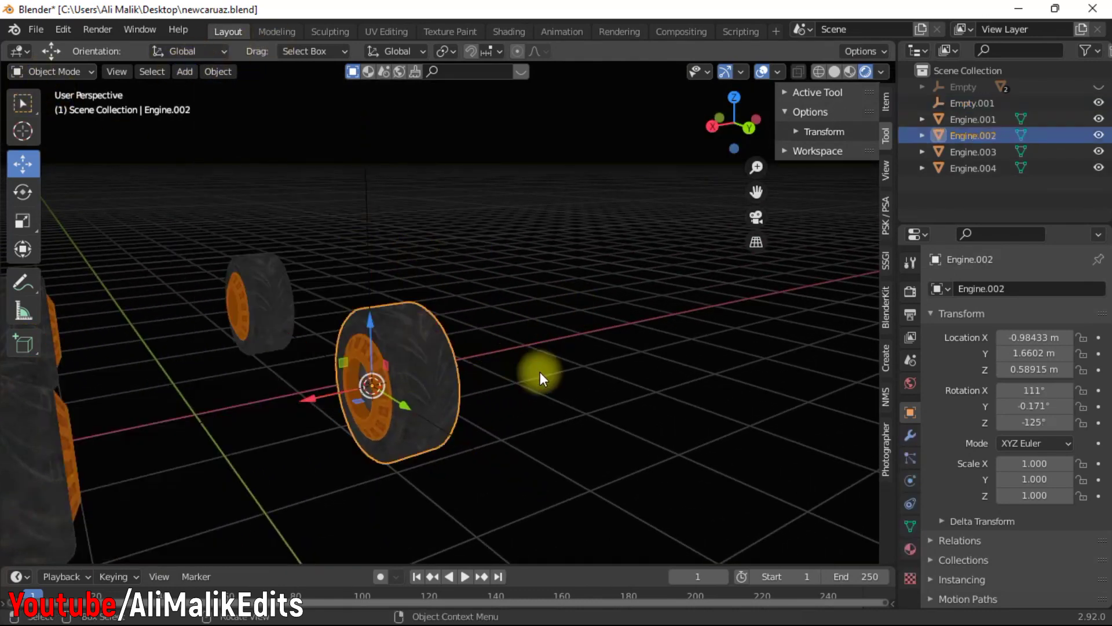
pyautogui.keyDown('shift'); pyautogui.click(370, 272); pyautogui.keyUp('shift')
pyautogui.hotkey('ctrl', 'p')
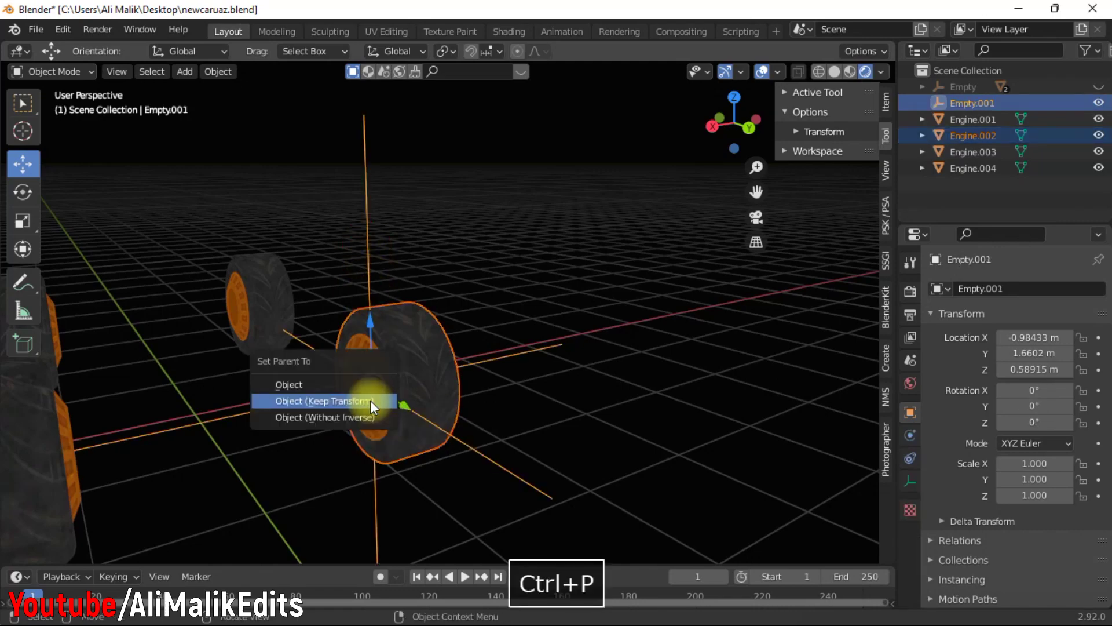
pyautogui.click(370, 401)
# In Edit Mode on the Engine.003 wheel, select the inner hub disc's linked faces and snap the 3D cursor to them.
pyautogui.moveTo(728, 114)
pyautogui.mouseDown()
pyautogui.moveTo(447, 161)
pyautogui.moveTo(727, 115)
pyautogui.mouseUp()
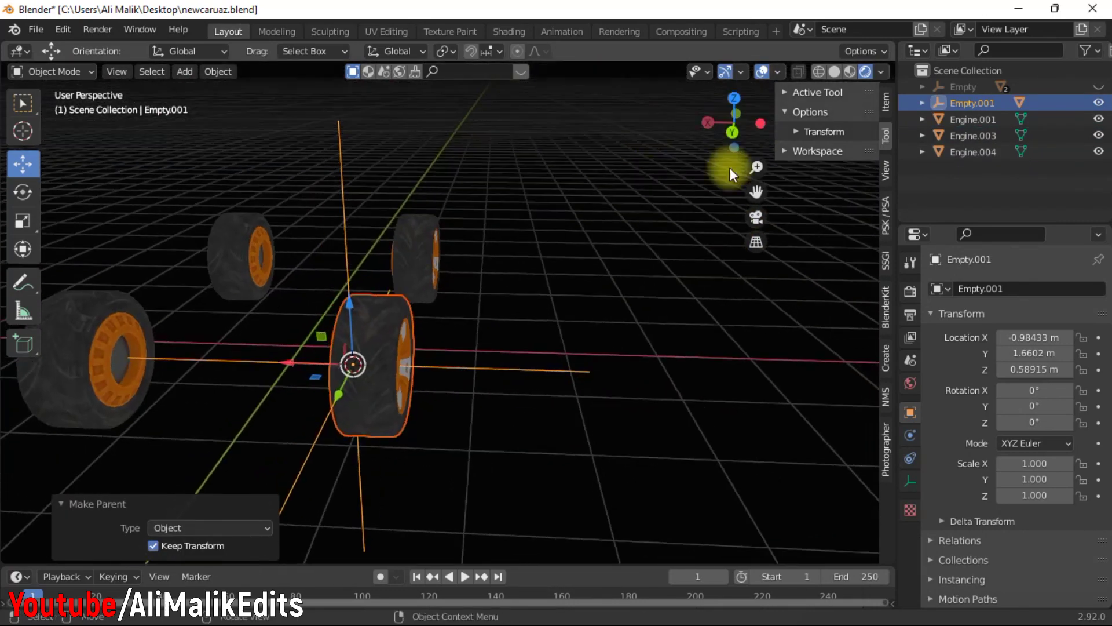
pyautogui.moveTo(756, 192); pyautogui.dragTo(927, 176)
pyautogui.click(292, 344)
pyautogui.moveTo(732, 123); pyautogui.dragTo(811, 115)
pyautogui.click(55, 108)
pyautogui.click(284, 293)
pyautogui.hotkey('shift', 'g')
pyautogui.click(57, 90)
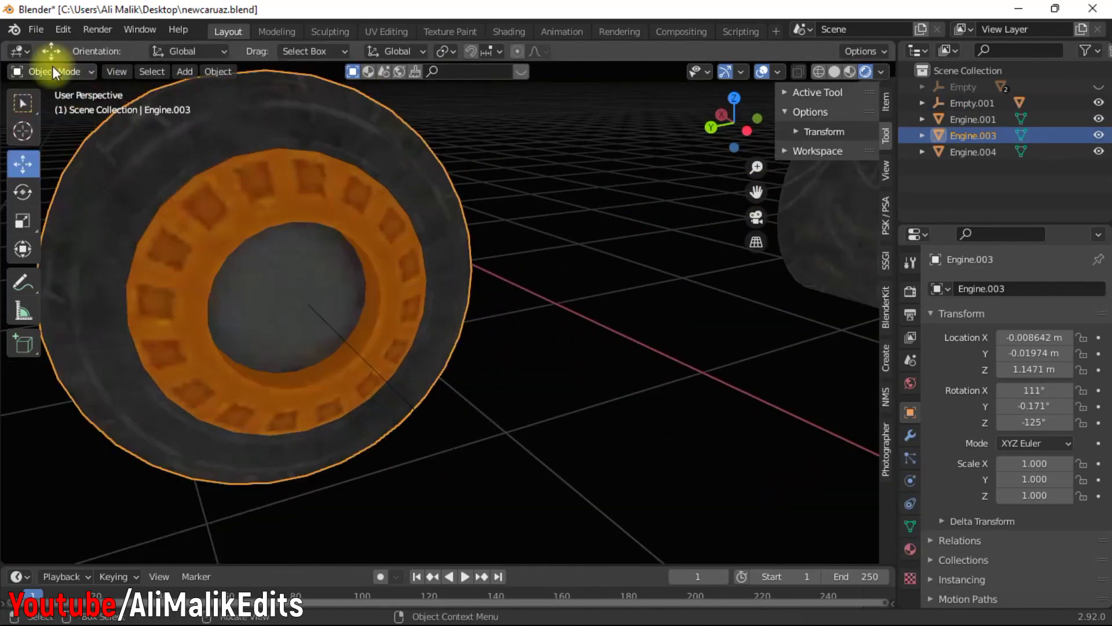
pyautogui.click(55, 108)
pyautogui.hotkey('shift', 's')
# In Object Mode, set the Engine.003 wheel's origin to the 3D cursor and add a Plain Axes empty there.
pyautogui.click(53, 71)
pyautogui.click(69, 96)
pyautogui.click(217, 72)
pyautogui.click(472, 142)
pyautogui.click(185, 72)
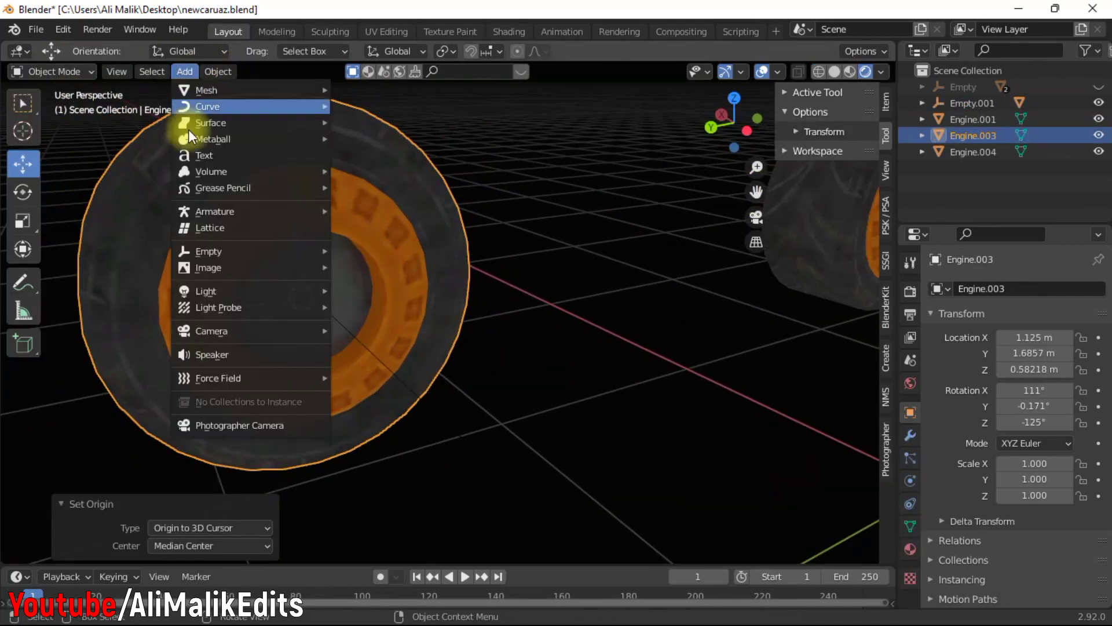
pyautogui.click(368, 251)
# Parent the Engine.003 wheel to its hub empty with Object (Keep Transform).
pyautogui.click(388, 405)
pyautogui.keyDown('shift'); pyautogui.click(428, 426); pyautogui.keyUp('shift')
pyautogui.hotkey('ctrl', 'p')
pyautogui.click(429, 425)
# In Edit Mode on the Engine.004 wheel, select the inner hub disc's linked faces and snap the 3D cursor to them.
pyautogui.moveTo(732, 123); pyautogui.dragTo(774, 141)
pyautogui.click(579, 307)
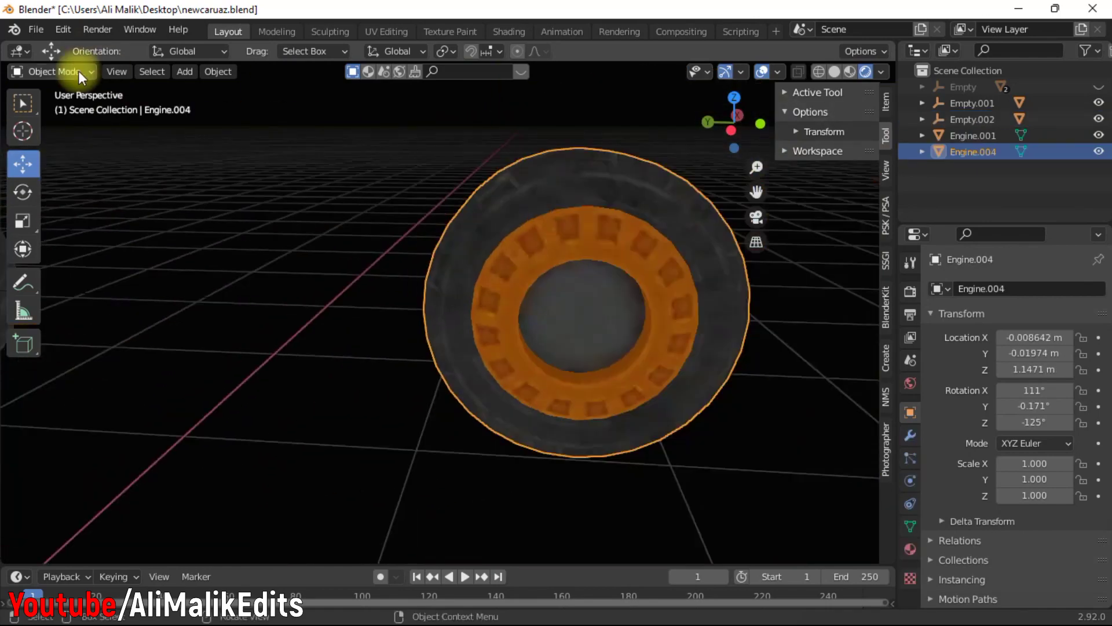
pyautogui.click(69, 72)
pyautogui.click(57, 109)
pyautogui.click(555, 307)
pyautogui.hotkey('ctrl', 'l')
pyautogui.hotkey('shift', 's')
pyautogui.click(555, 399)
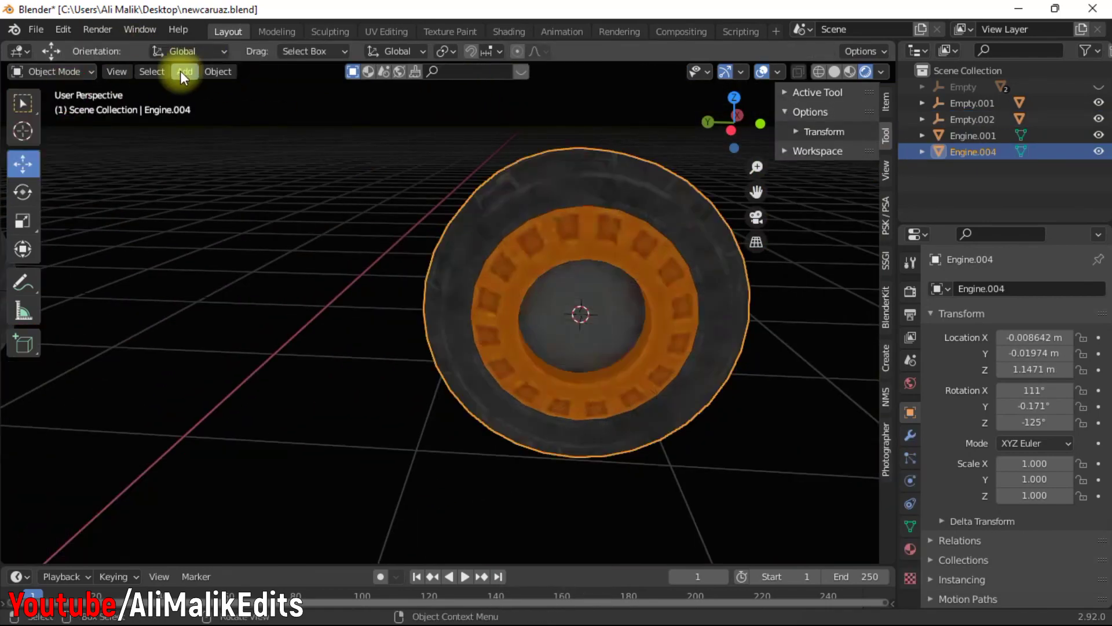
# Set the Engine.004 wheel's origin to the 3D cursor and add a Plain Axes empty there.
pyautogui.click(218, 72)
pyautogui.click(441, 139)
pyautogui.click(184, 72)
pyautogui.click(336, 246)
# Parent the Engine.004 wheel to its hub empty with Object (Keep Transform).
pyautogui.click(492, 313)
pyautogui.keyDown('shift'); pyautogui.click(628, 472); pyautogui.keyUp('shift')
pyautogui.hotkey('ctrl', 'p')
pyautogui.click(589, 385)
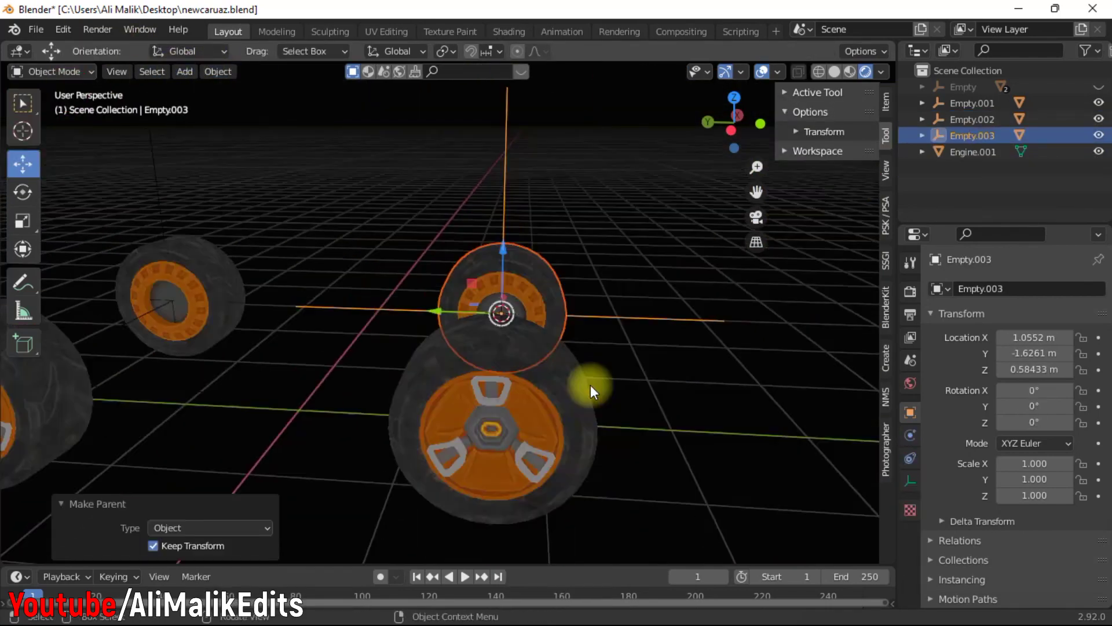
# In Edit Mode on the Engine.001 wheel, select the inner hub disc's linked faces and snap the 3D cursor to them.
pyautogui.moveTo(590, 385); pyautogui.dragTo(557, 235, button='middle')
pyautogui.click(557, 235)
pyautogui.press('Tab')
pyautogui.click(506, 191)
pyautogui.hotkey('ctrl', 'l')
pyautogui.hotkey('shift', 's')
pyautogui.click(426, 340)
pyautogui.press('Tab')
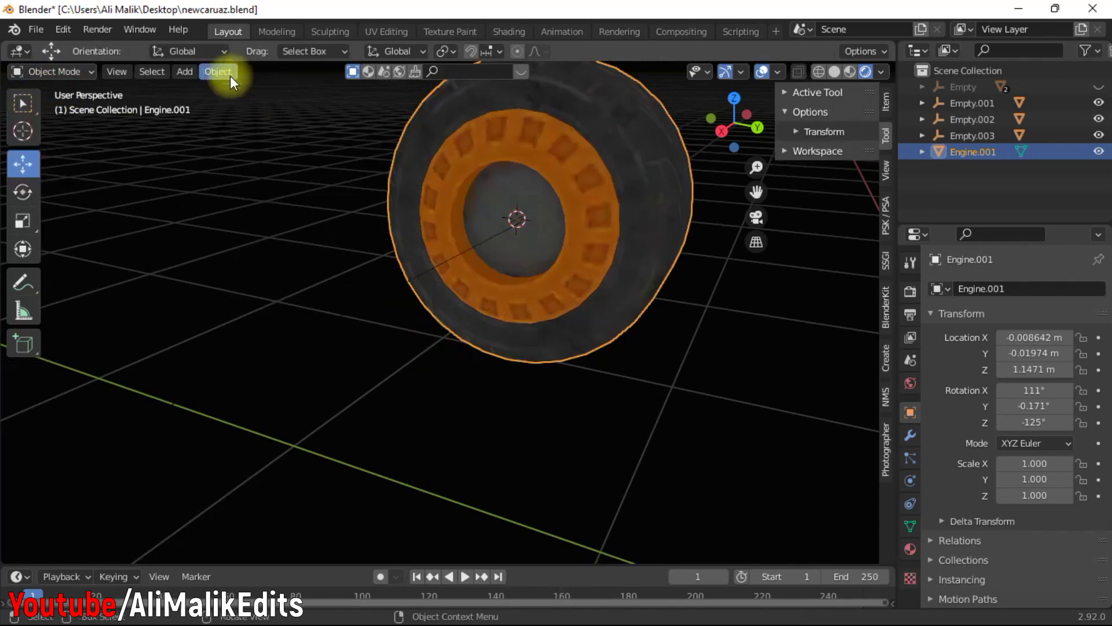
# Set the Engine.001 wheel's origin to the 3D cursor and add a Plain Axes empty there.
pyautogui.click(217, 72)
pyautogui.click(440, 139)
pyautogui.click(184, 72)
pyautogui.click(359, 246)
# Parent the Engine.001 wheel to its hub empty with Object (Keep Transform).
pyautogui.click(539, 289)
pyautogui.keyDown('shift'); pyautogui.click(463, 272); pyautogui.keyUp('shift')
pyautogui.hotkey('ctrl', 'p')
pyautogui.click(474, 288)
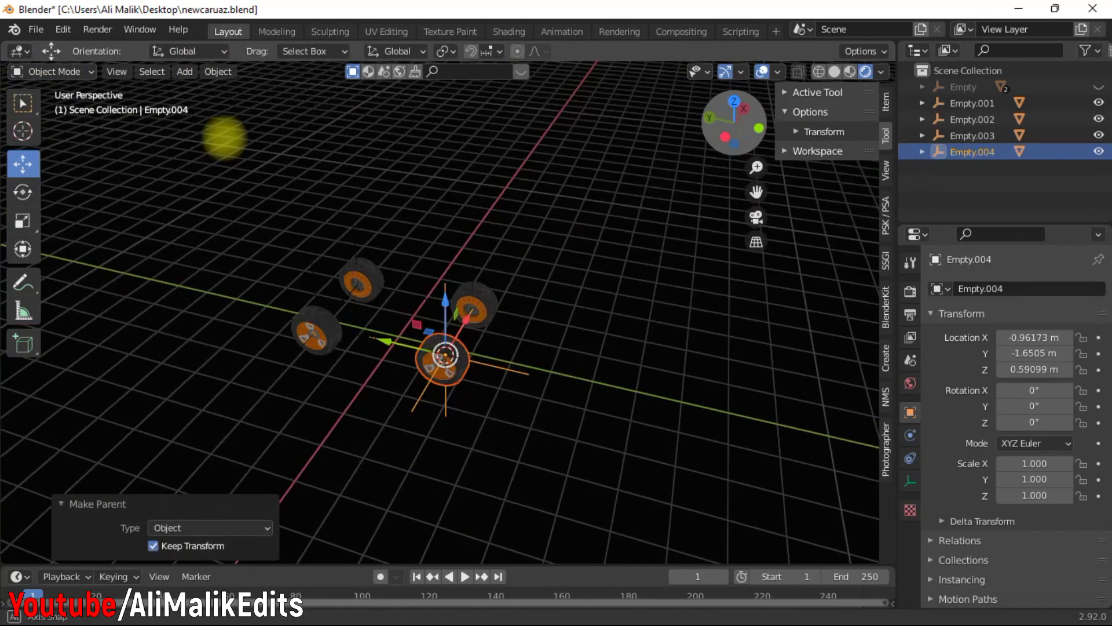
# Unhide the body's Empty together with all its child meshes.
pyautogui.scroll(5, 580, 174)
pyautogui.moveTo(225, 138); pyautogui.dragTo(729, 179, button='middle')
pyautogui.click(1001, 87)
pyautogui.keyDown('shift'); pyautogui.click(1099, 87); pyautogui.keyUp('shift')
pyautogui.moveTo(522, 232); pyautogui.dragTo(641, 76, button='middle')
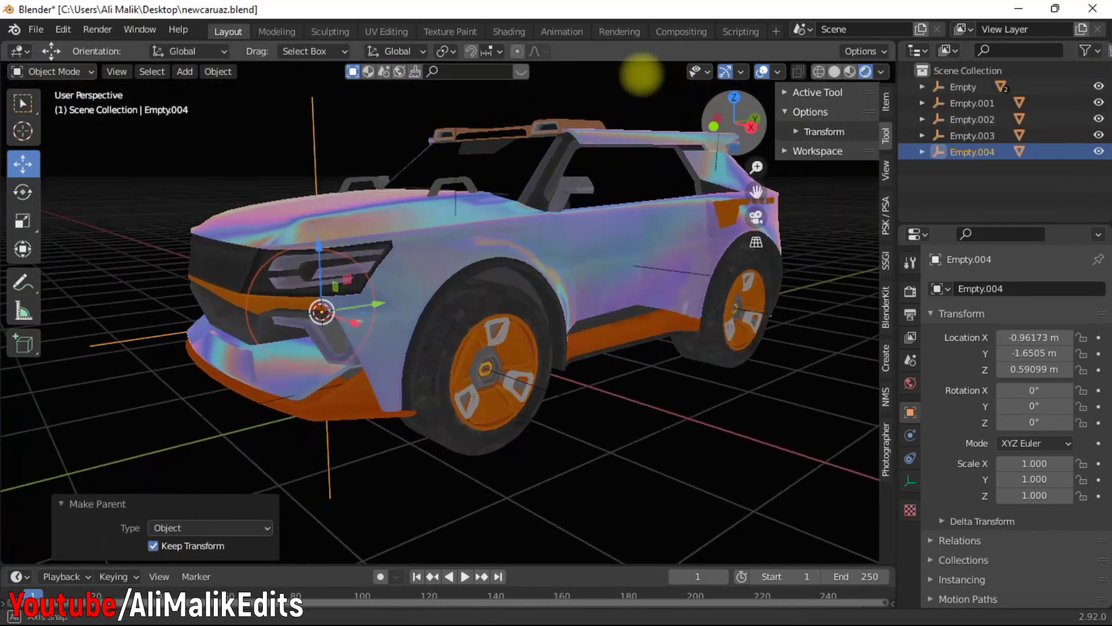
# Select only the car body's Empty from underneath the car.
pyautogui.moveTo(641, 75); pyautogui.dragTo(658, 77)
pyautogui.moveTo(722, 115); pyautogui.dragTo(666, 248)
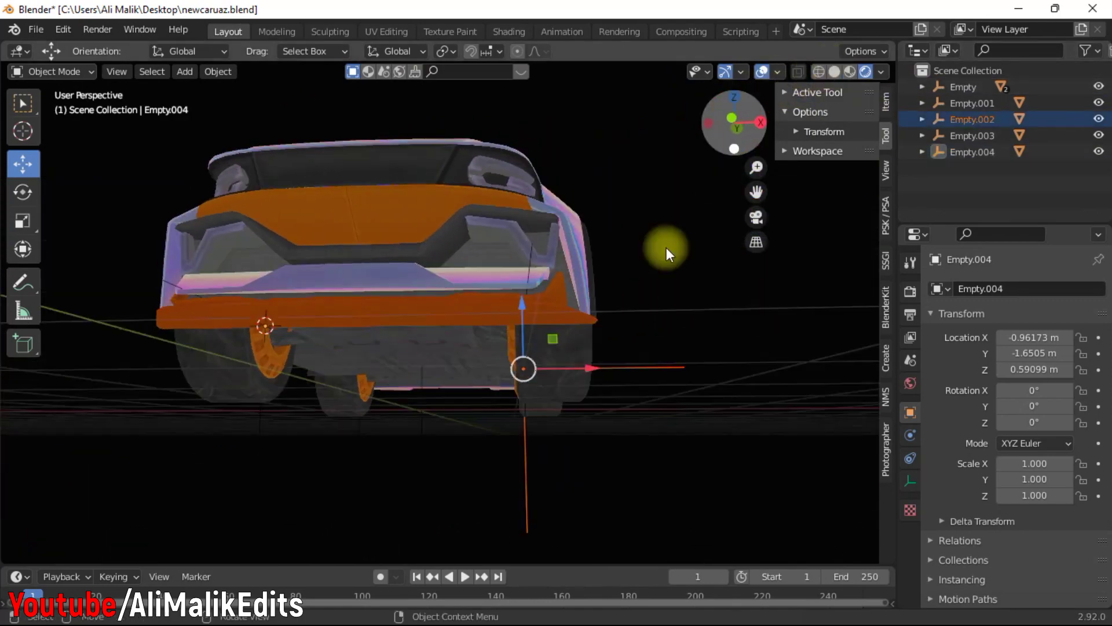
pyautogui.moveTo(608, 461); pyautogui.dragTo(107, 493)
pyautogui.moveTo(784, 123); pyautogui.dragTo(404, 494)
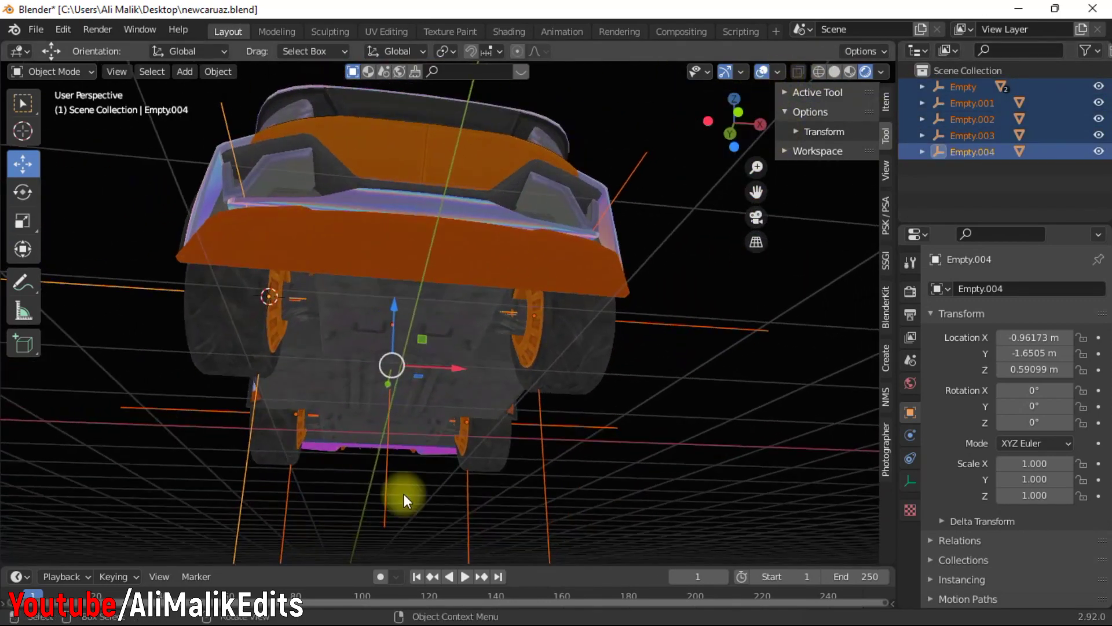
pyautogui.click(387, 504)
pyautogui.moveTo(752, 110); pyautogui.dragTo(52, 164)
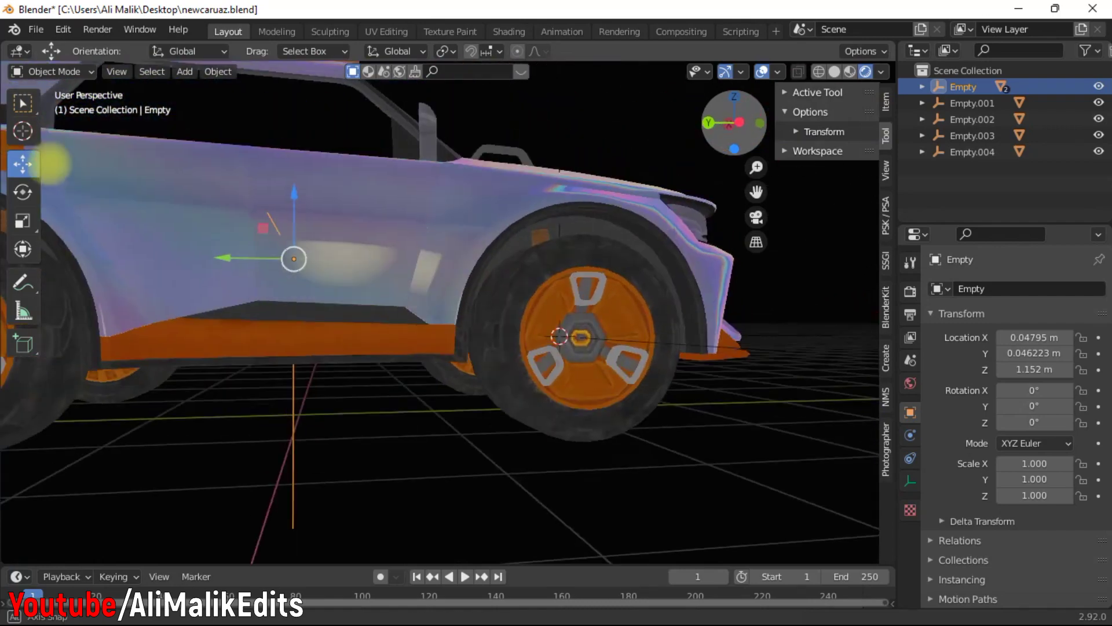
# Hide the Body mesh nested under the Empty.
pyautogui.scroll(-5, 312, 432)
pyautogui.click(923, 87)
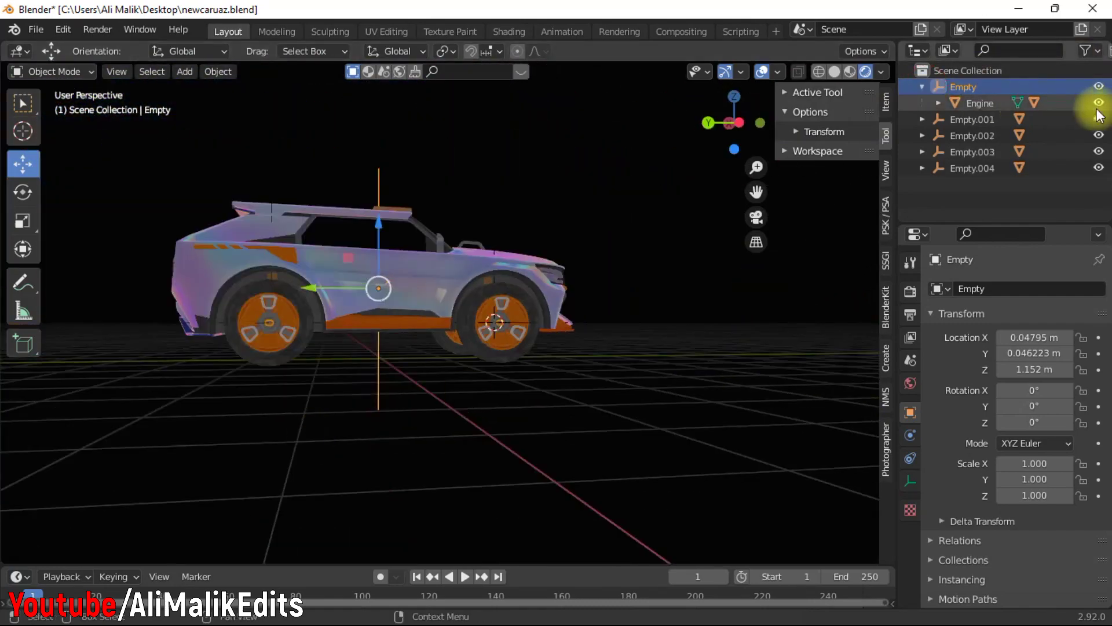
pyautogui.click(1099, 119)
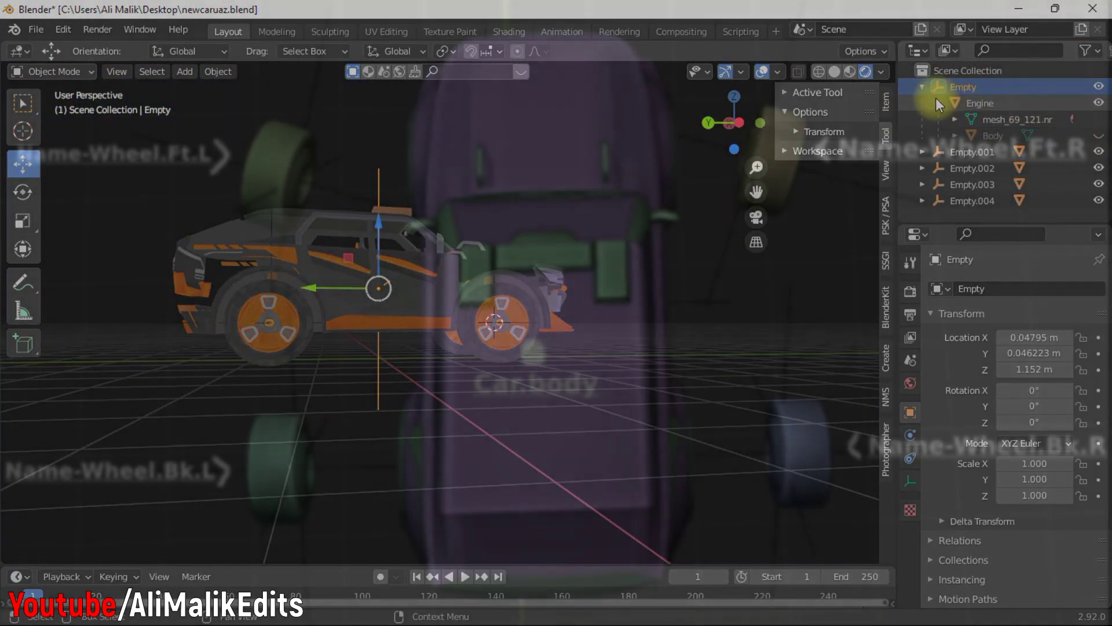
pyautogui.click(939, 103)
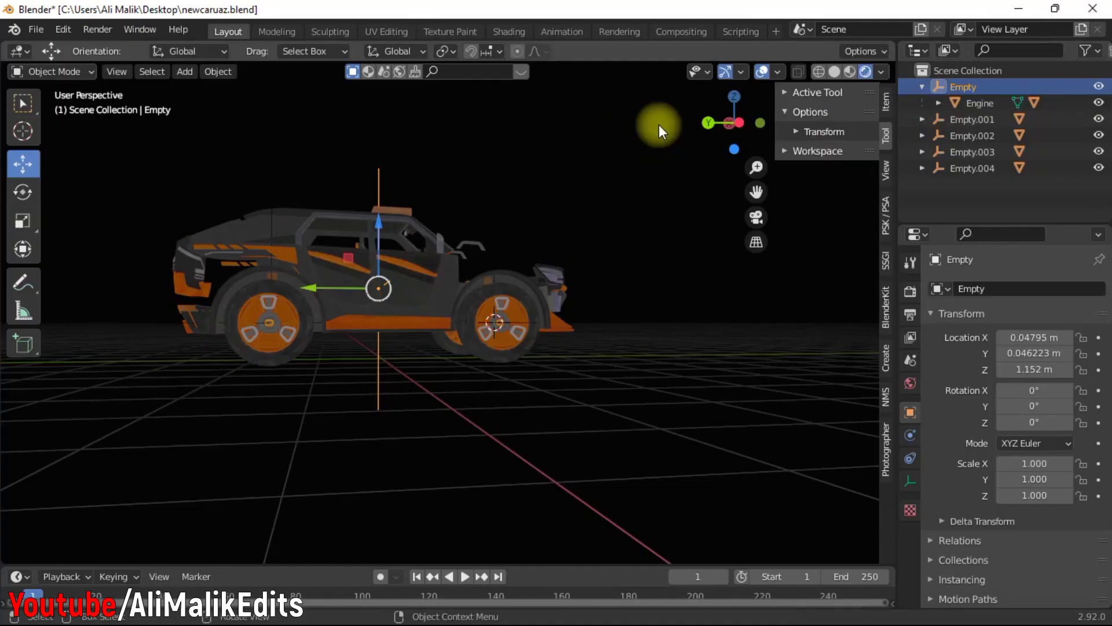
# Rename the car body's Empty to car.body.
pyautogui.scroll(5, 374, 304)
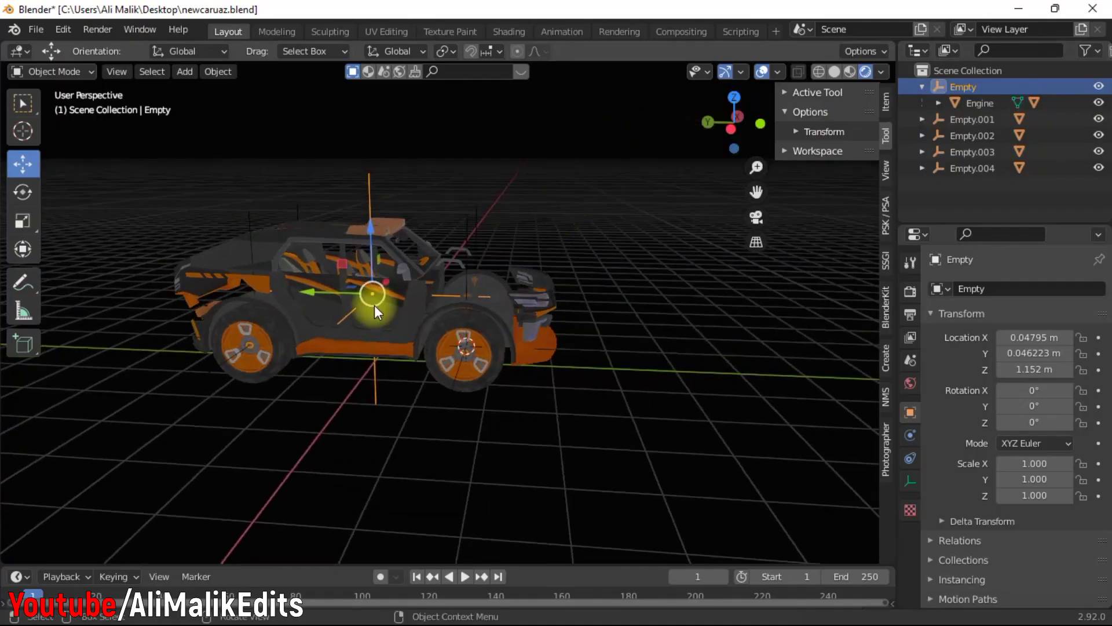
pyautogui.press('F2')
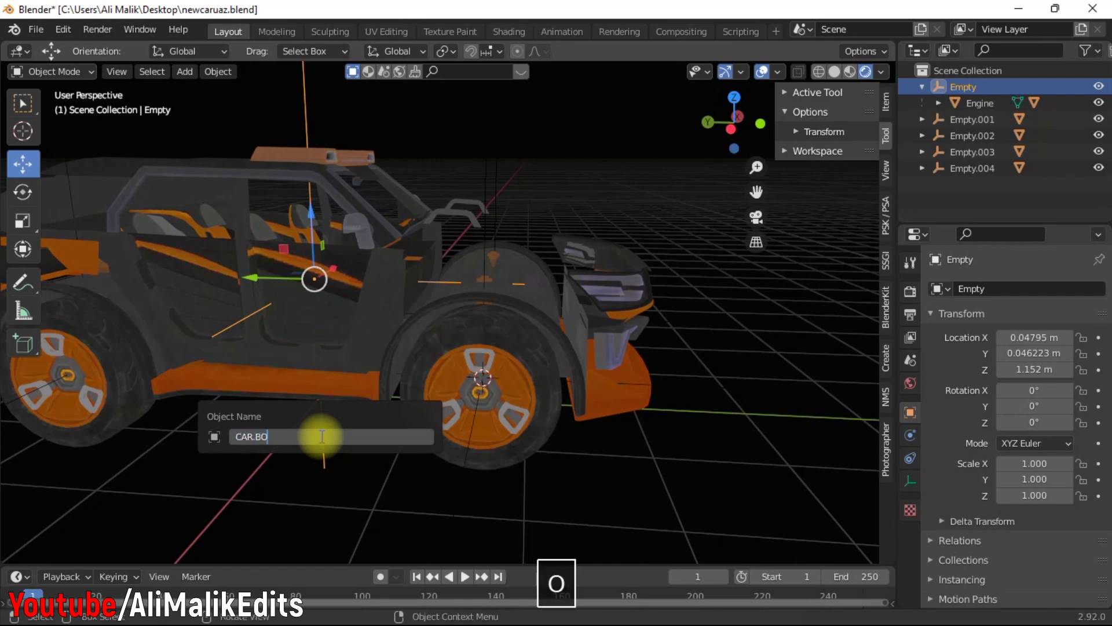
pyautogui.press('BackSpace')
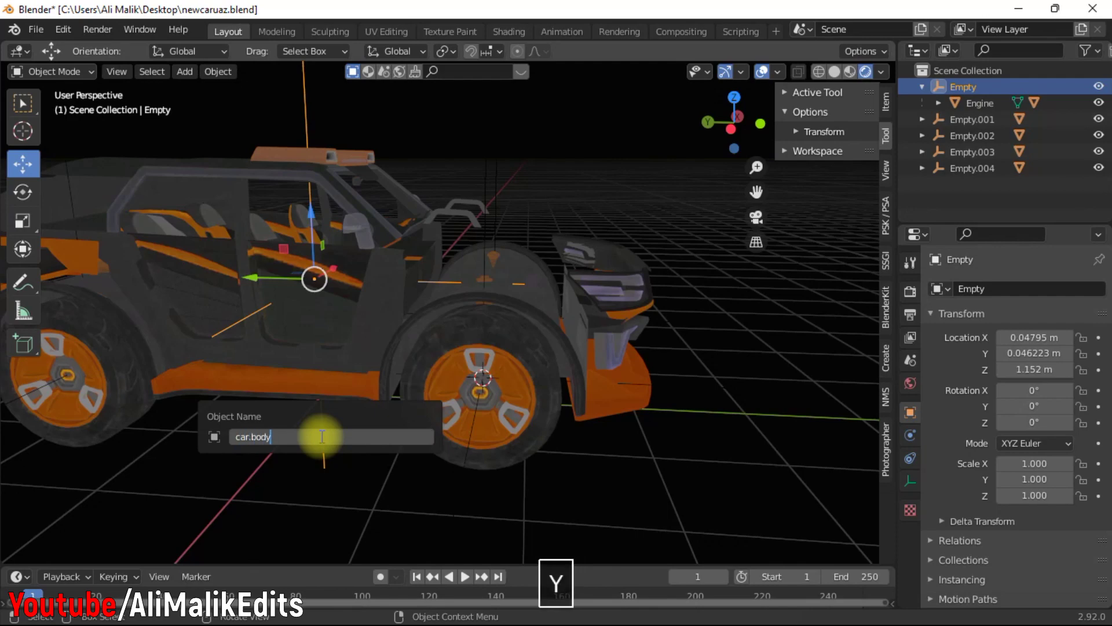
pyautogui.press('Return')
# Rename the front right wheel's Empty.004 to Name-Wheel.Ft.R.
pyautogui.moveTo(723, 124); pyautogui.dragTo(812, 306)
pyautogui.click(578, 439)
pyautogui.scroll(-4, 685, 126)
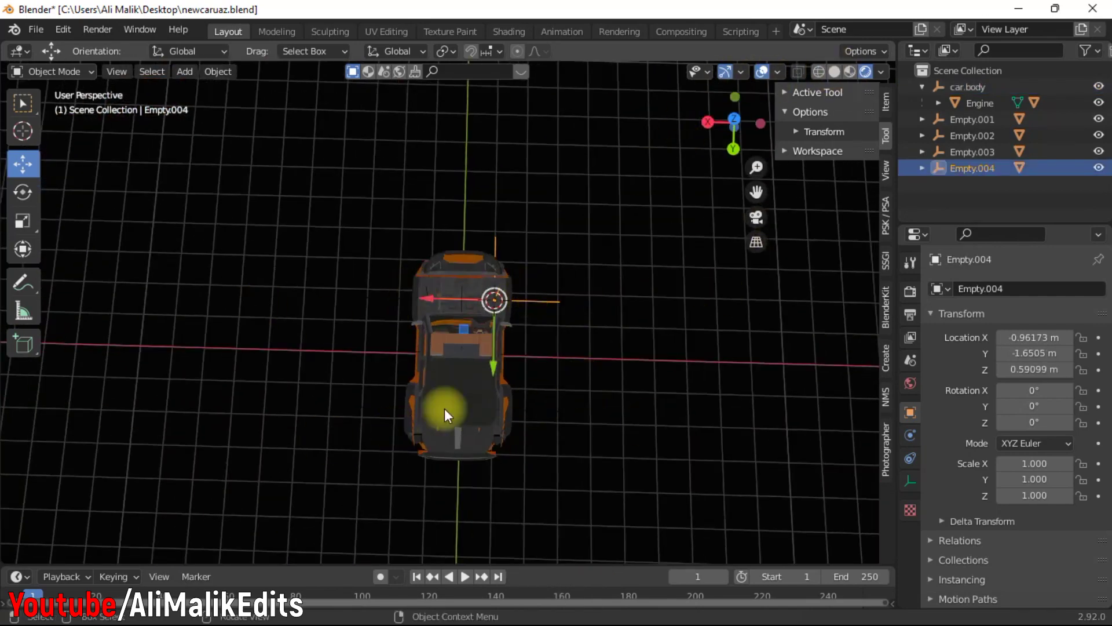
pyautogui.moveTo(444, 408); pyautogui.dragTo(598, 385, button='middle')
pyautogui.press('F2')
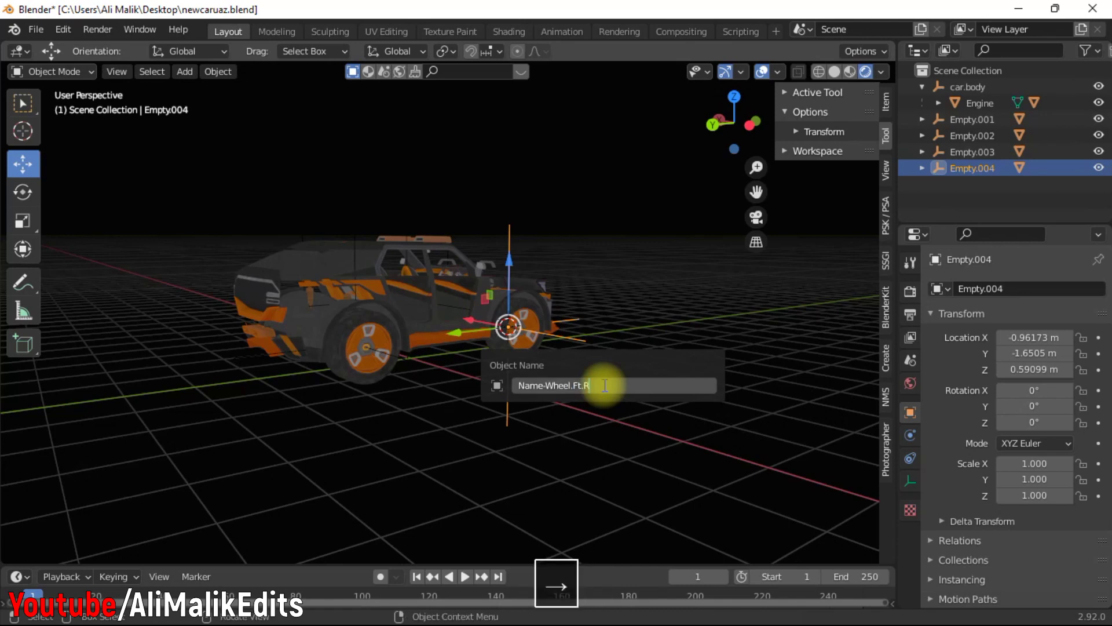
pyautogui.press('Return')
# Rename the front left wheel's Empty.003 to Name-Wheel.Ft.L.
pyautogui.moveTo(638, 110); pyautogui.dragTo(768, 148, button='middle')
pyautogui.click(380, 334)
pyautogui.press('F2')
pyautogui.write('Name-Wheel.Ft.R')
pyautogui.press('Left')
pyautogui.press('Left')
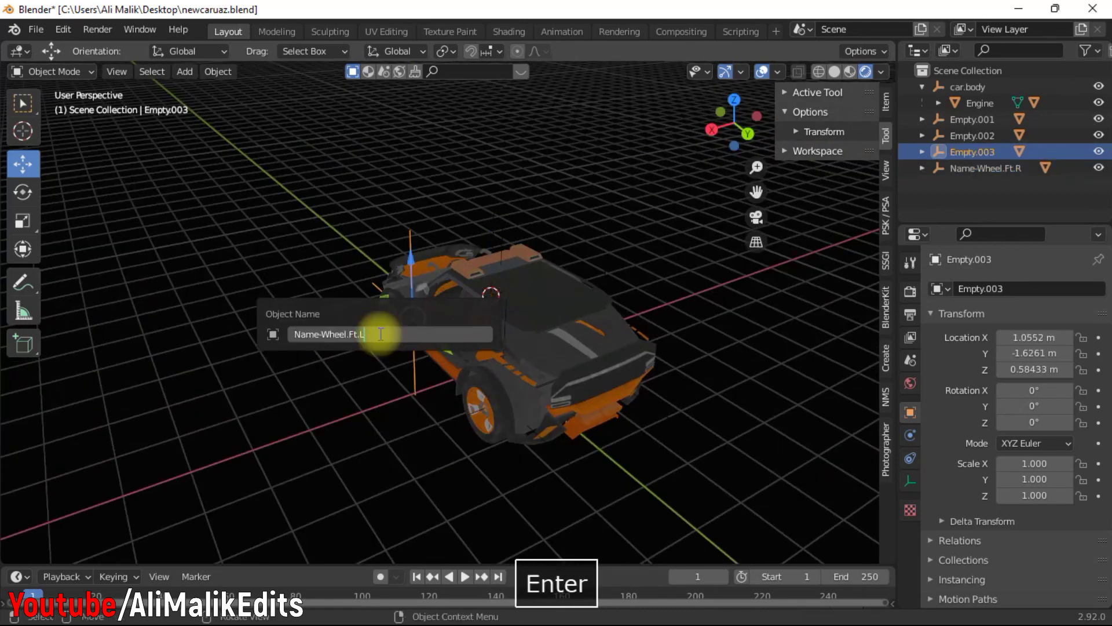
pyautogui.press('Return')
# Rename the back left wheel's Empty.002 to Name-Wheel.Bk.L.
pyautogui.click(460, 426)
pyautogui.press('F2')
pyautogui.write('Name-Wheel.Ft.R')
pyautogui.press('Left')
pyautogui.press('Left')
pyautogui.press('BackSpace')
pyautogui.press('BackSpace')
pyautogui.press('BackSpace')
pyautogui.write('L')
pyautogui.press('Return')
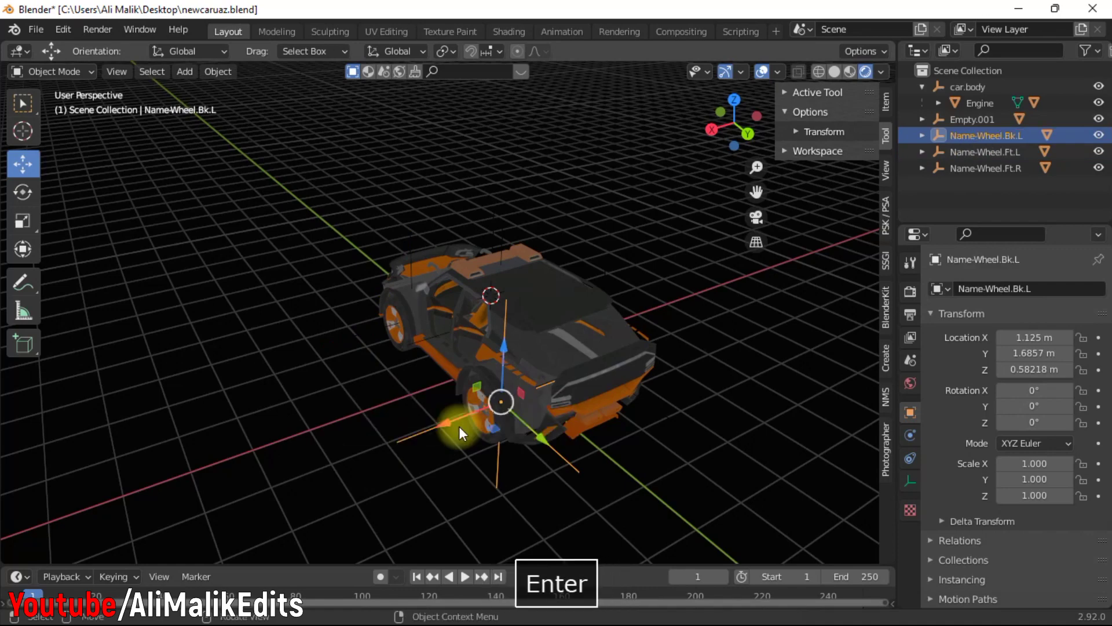
# Rename the back right wheel's Empty.001 to Name-Wheel.Bk.R.
pyautogui.click(547, 390)
pyautogui.moveTo(745, 123)
pyautogui.mouseDown()
pyautogui.moveTo(683, 105)
pyautogui.moveTo(645, 531)
pyautogui.moveTo(643, 98)
pyautogui.mouseUp()
pyautogui.press('F2')
pyautogui.write('Name-Wheel.Bk.L')
pyautogui.press('BackSpace')
pyautogui.hotkey('shift', 'r')
pyautogui.press('Return')
# Switch the viewport to Solid shading and parent the four wheel empties to car.body with Object (Keep Transform).
pyautogui.click(834, 71)
pyautogui.scroll(5, 486, 327)
pyautogui.moveTo(734, 122); pyautogui.dragTo(631, 175)
pyautogui.moveTo(523, 439); pyautogui.dragTo(434, 411)
pyautogui.keyDown('shift'); pyautogui.moveTo(302, 414); pyautogui.dragTo(181, 446); pyautogui.keyUp('shift')
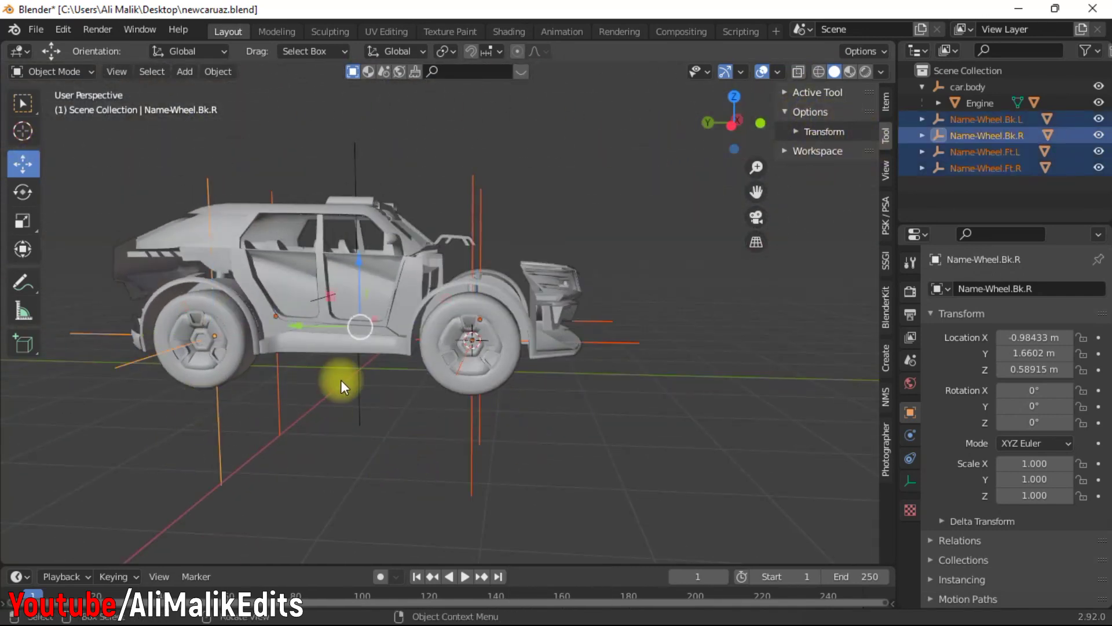
pyautogui.keyDown('shift'); pyautogui.click(360, 377); pyautogui.keyUp('shift')
pyautogui.hotkey('ctrl', 'p')
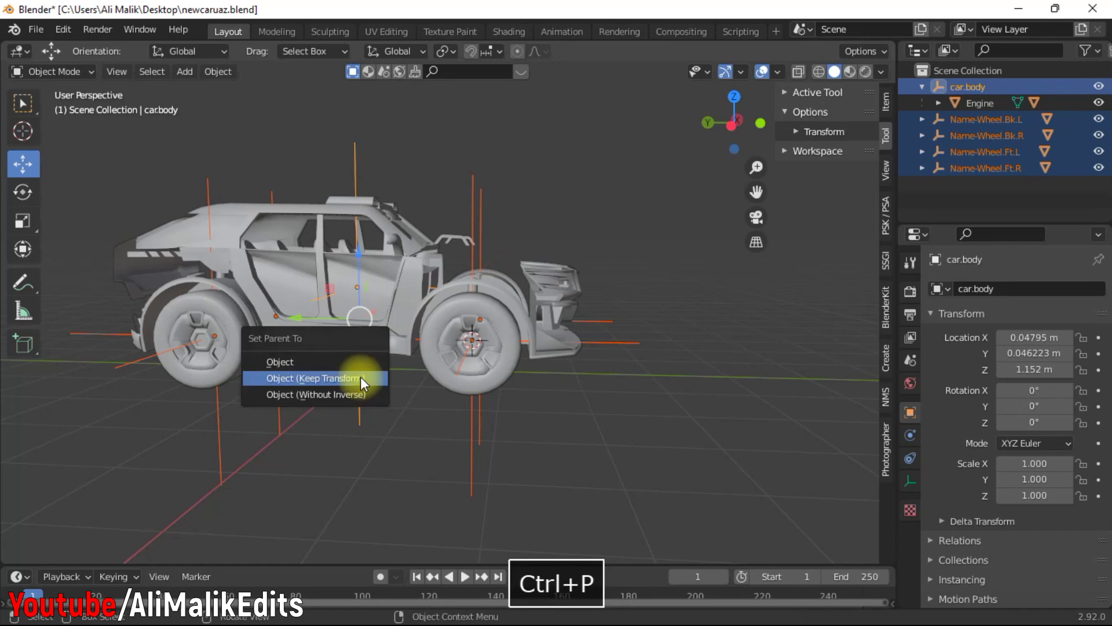
pyautogui.click(360, 378)
pyautogui.scroll(-3, 340, 388)
pyautogui.moveTo(734, 122); pyautogui.dragTo(762, 71)
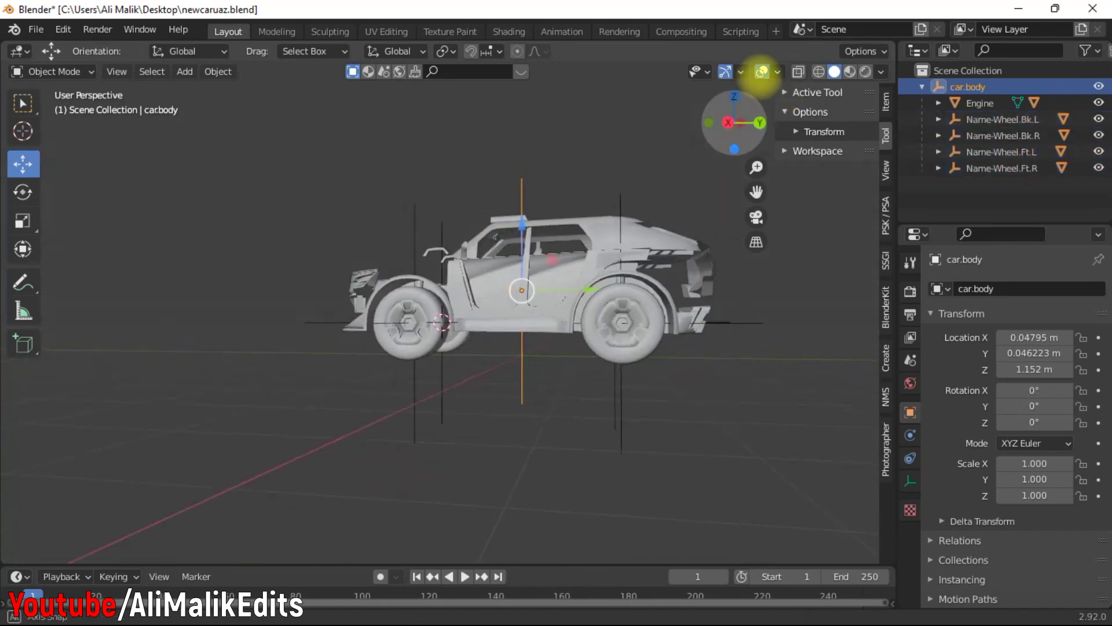
# Install the rigacar.v7.1.zip add-on from the Compressed downloads folder.
pyautogui.click(62, 30)
pyautogui.click(81, 304)
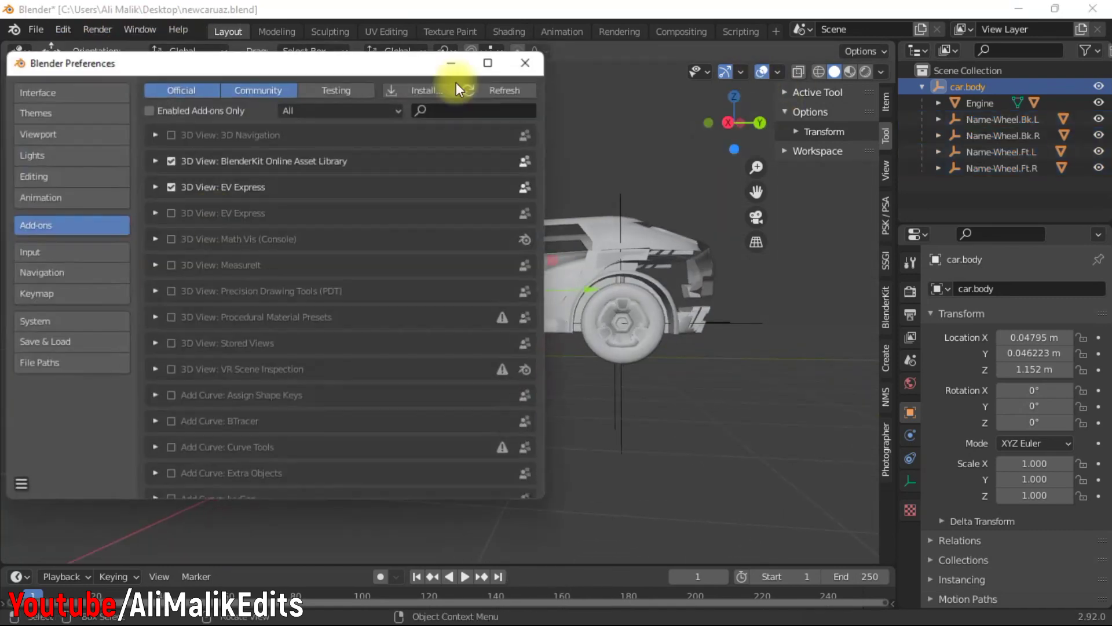
pyautogui.click(423, 95)
pyautogui.click(75, 481)
pyautogui.scroll(-2, 75, 481)
pyautogui.click(70, 513)
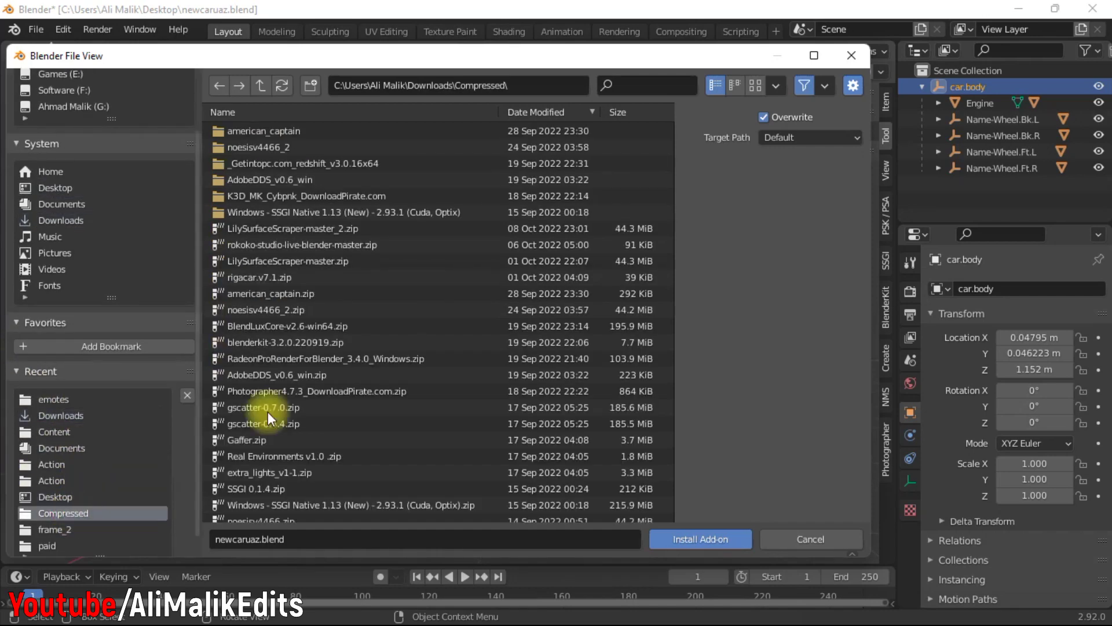
pyautogui.click(272, 359)
pyautogui.click(270, 456)
pyautogui.click(260, 278)
pyautogui.click(718, 538)
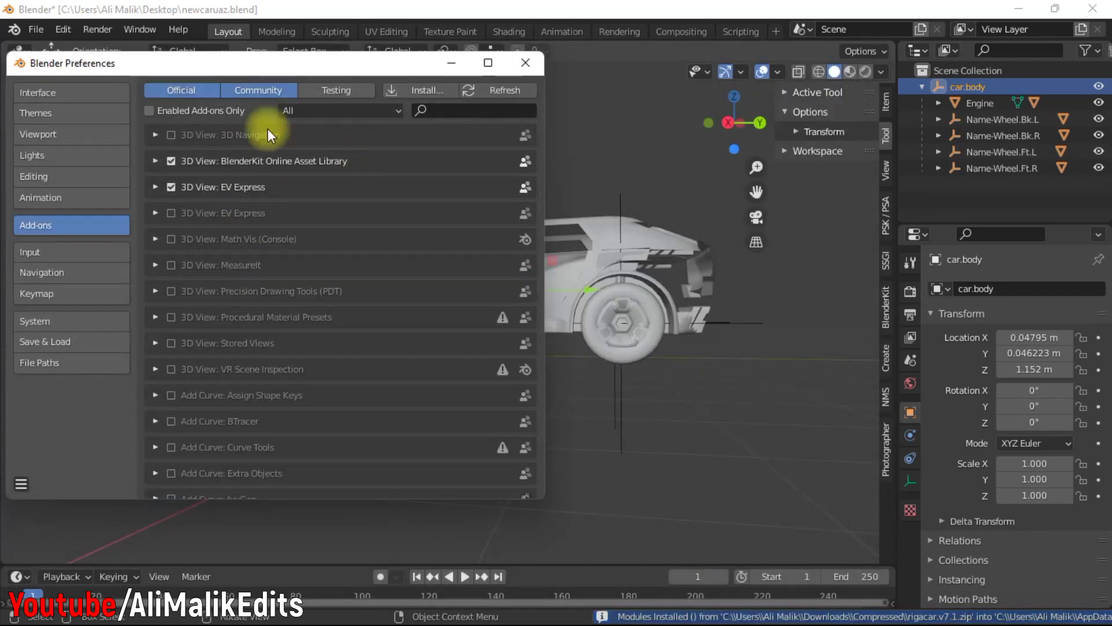
# Find the Rigging: Rigacar (Generates Car Rig) add-on, enable it, and close the preferences.
pyautogui.write('rig')
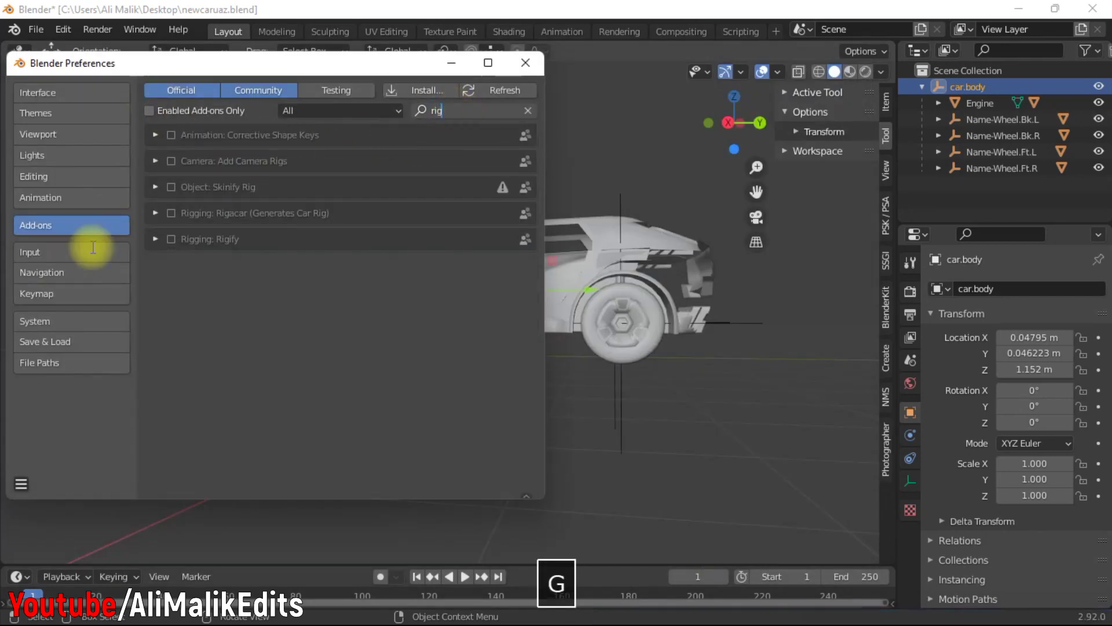
pyautogui.click(171, 213)
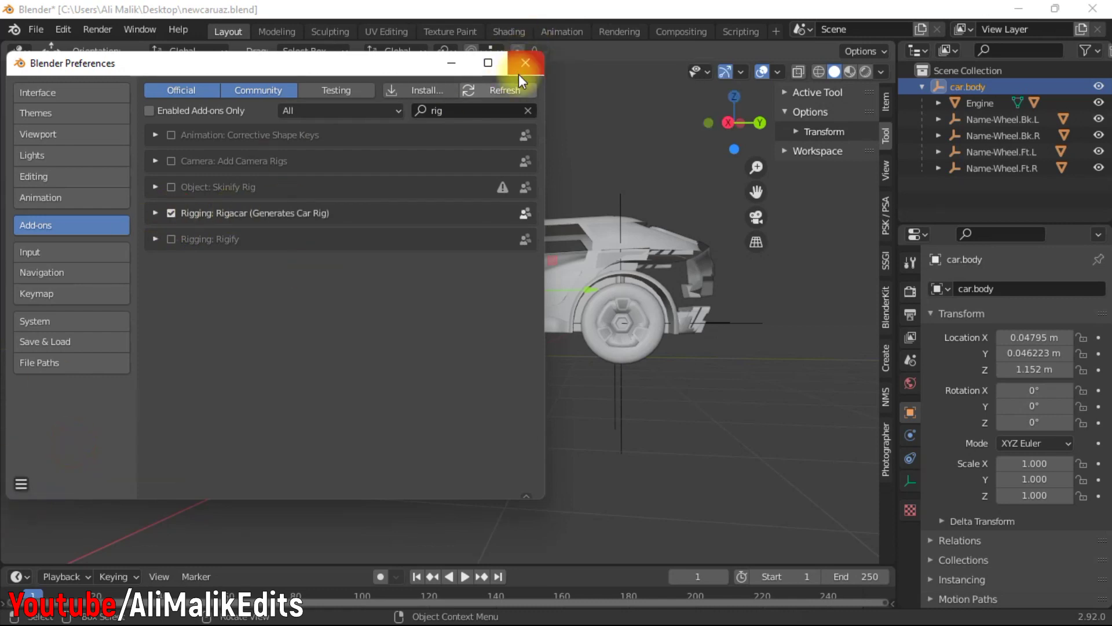
pyautogui.click(523, 63)
# Select car.body with all four wheel empties and add a Car (deformation rig) armature.
pyautogui.moveTo(369, 376); pyautogui.dragTo(370, 378)
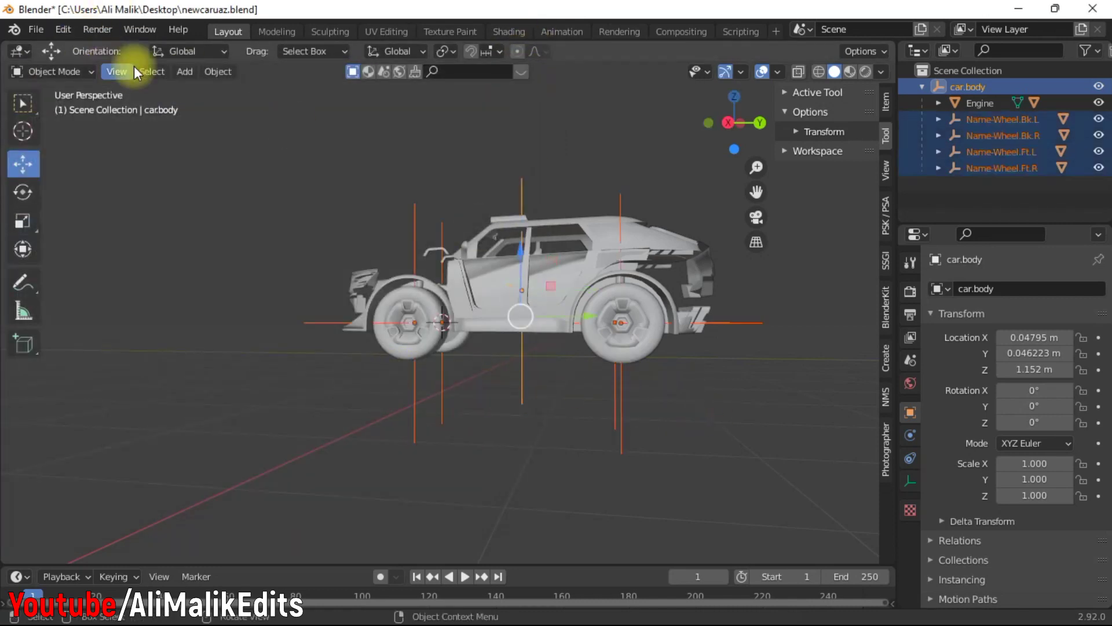
pyautogui.click(185, 72)
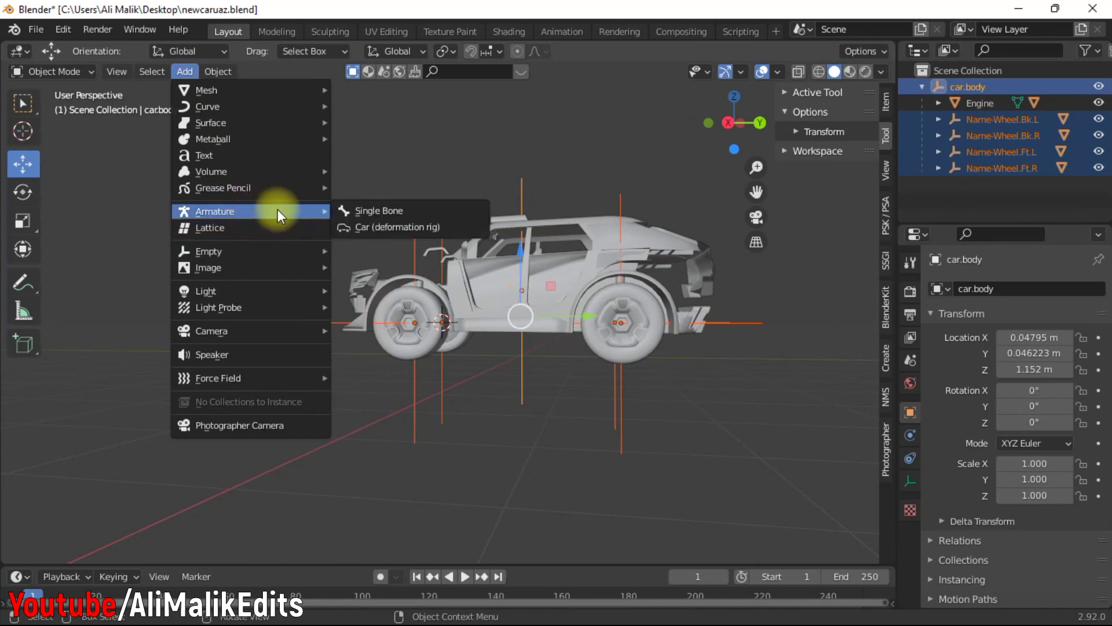
pyautogui.click(385, 227)
pyautogui.moveTo(747, 125); pyautogui.dragTo(760, 124)
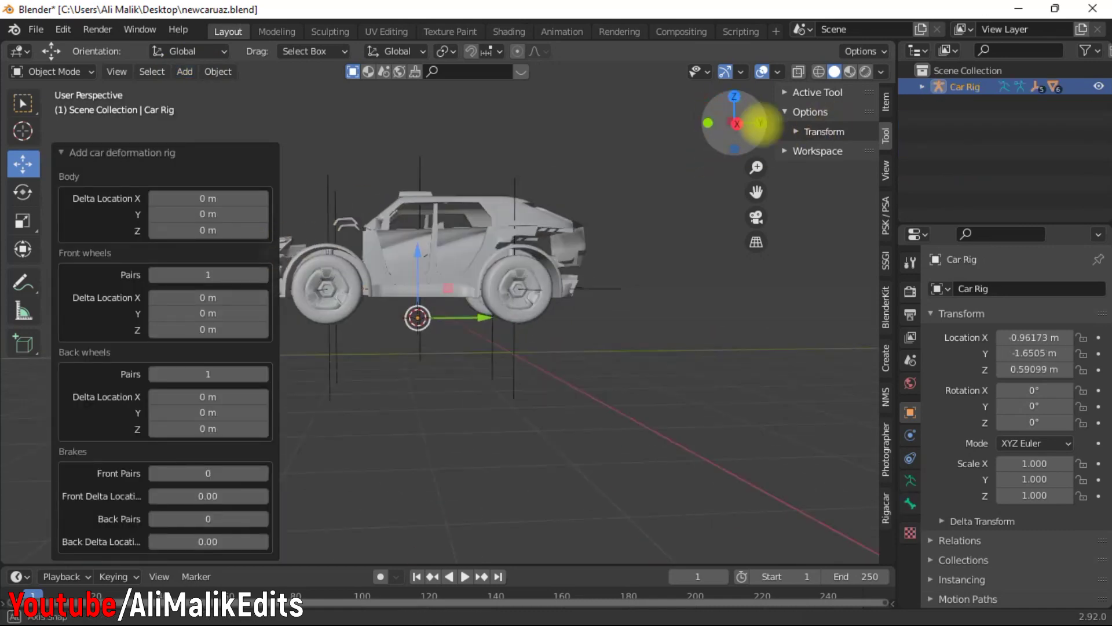
pyautogui.moveTo(760, 123); pyautogui.dragTo(762, 124)
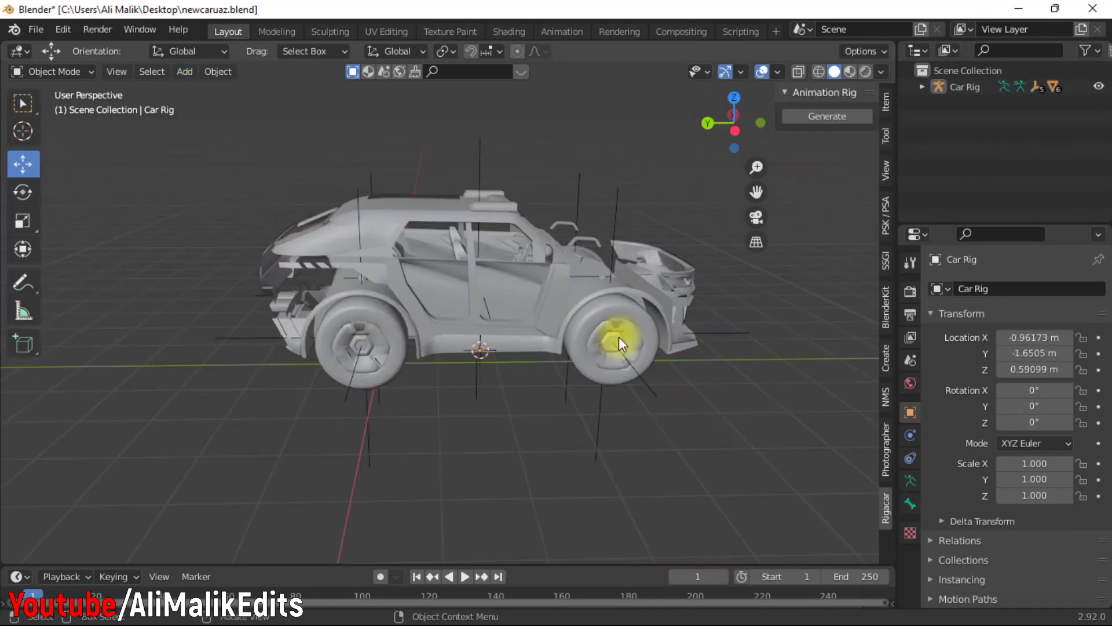
# Generate the Rigacar animation rig for the Car Rig and set its wheel property to 1.
pyautogui.click(619, 337)
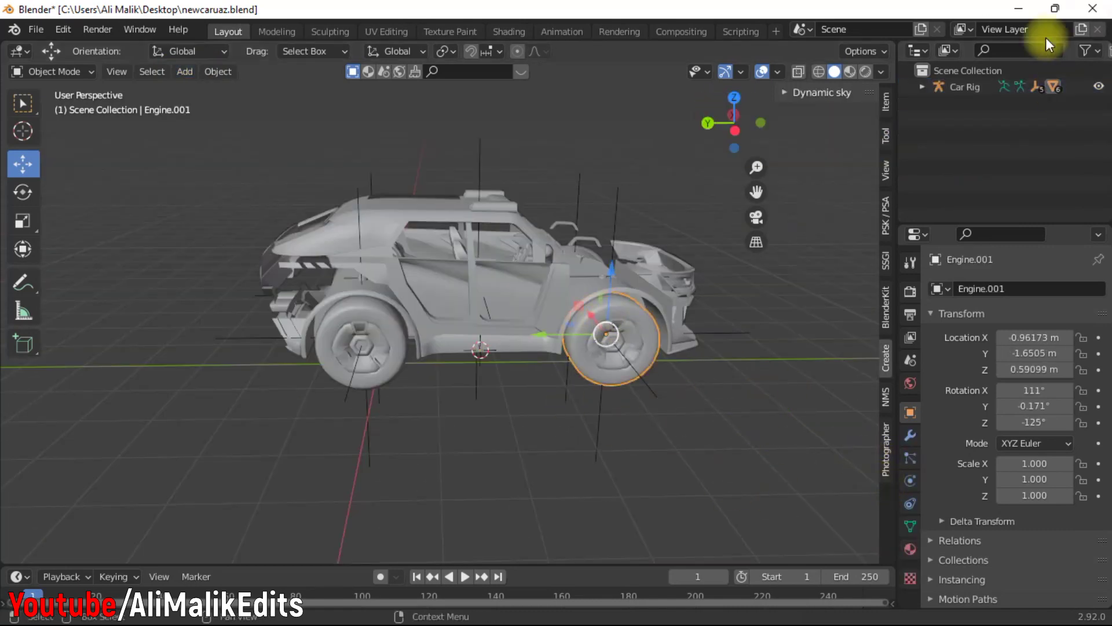
pyautogui.click(965, 87)
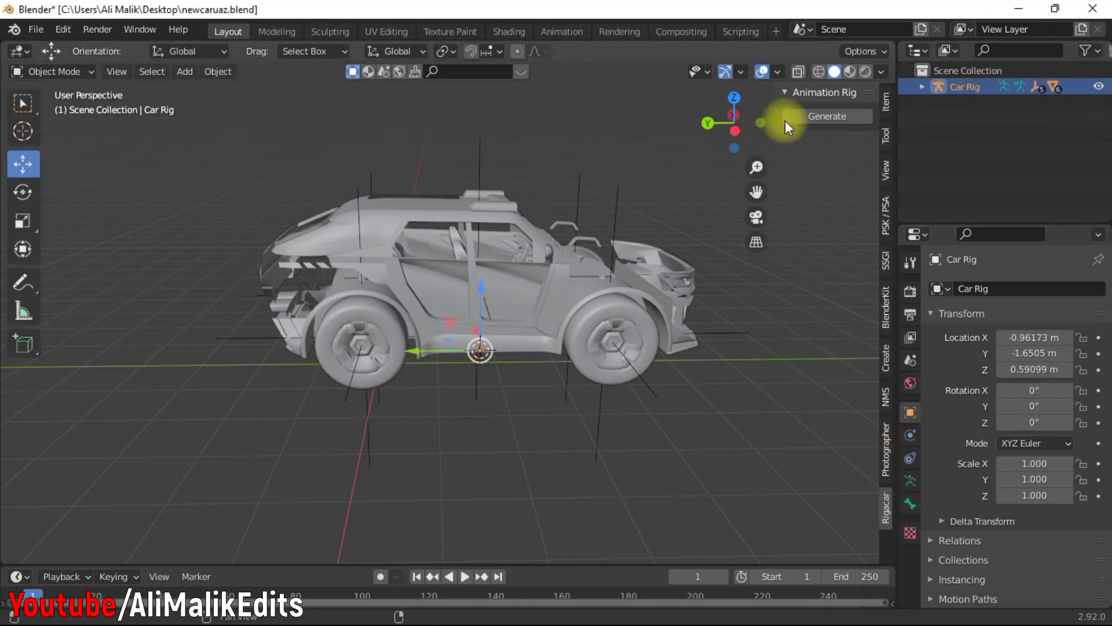
pyautogui.click(826, 116)
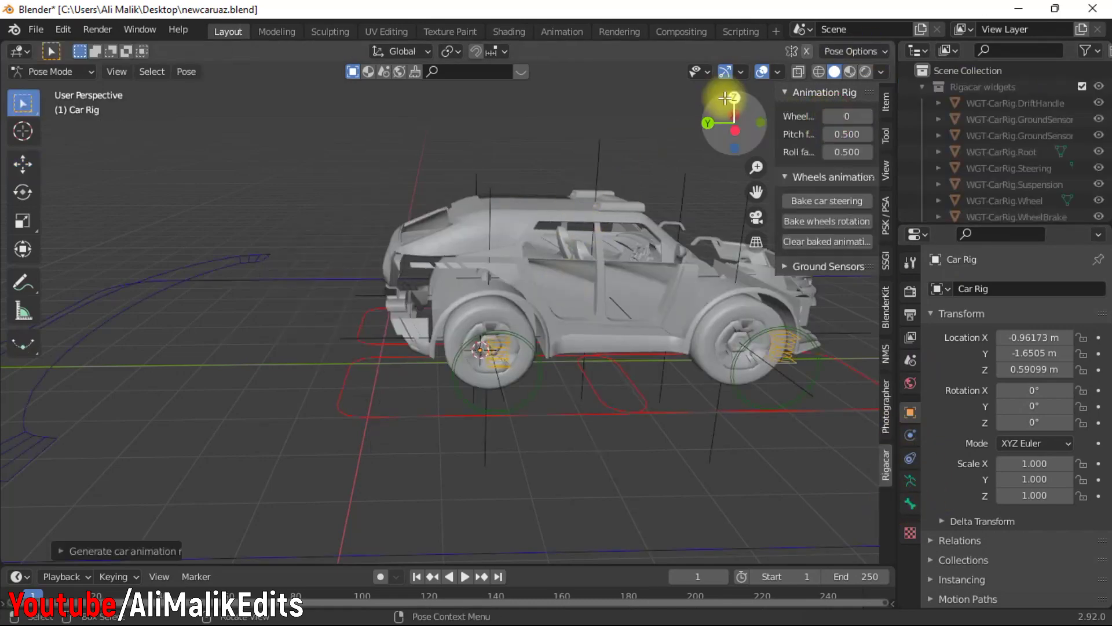
pyautogui.moveTo(736, 115); pyautogui.dragTo(861, 118)
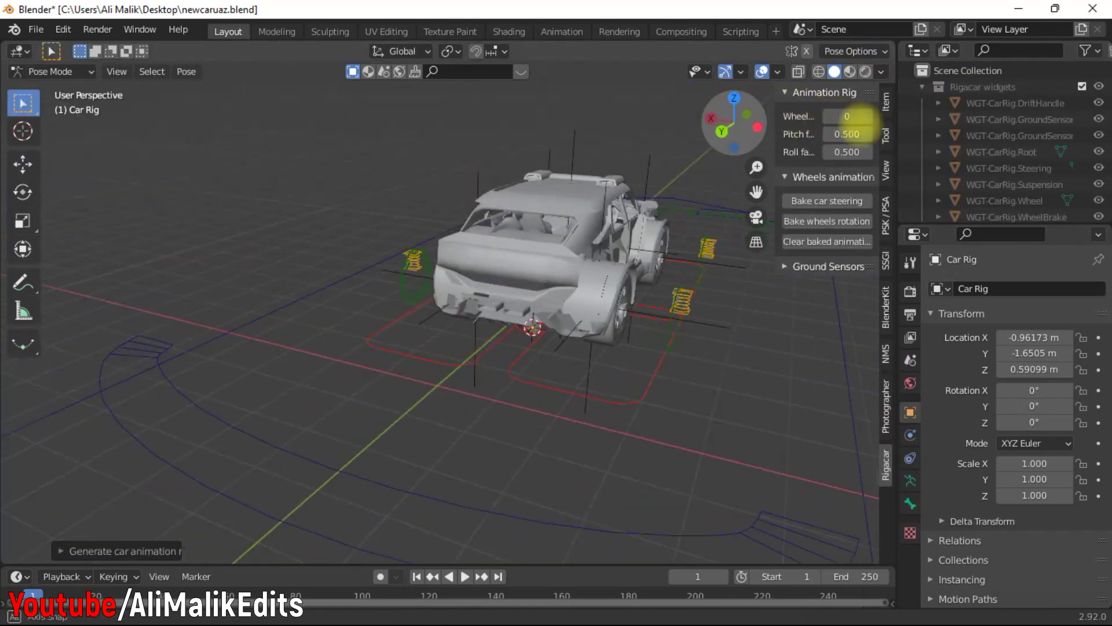
pyautogui.click(862, 117)
# Unhide the Body mesh under car.body in the Car Rig and switch the viewport out of Solid shading to show materials.
pyautogui.click(922, 87)
pyautogui.click(922, 103)
pyautogui.click(938, 184)
pyautogui.scroll(-2, 955, 139)
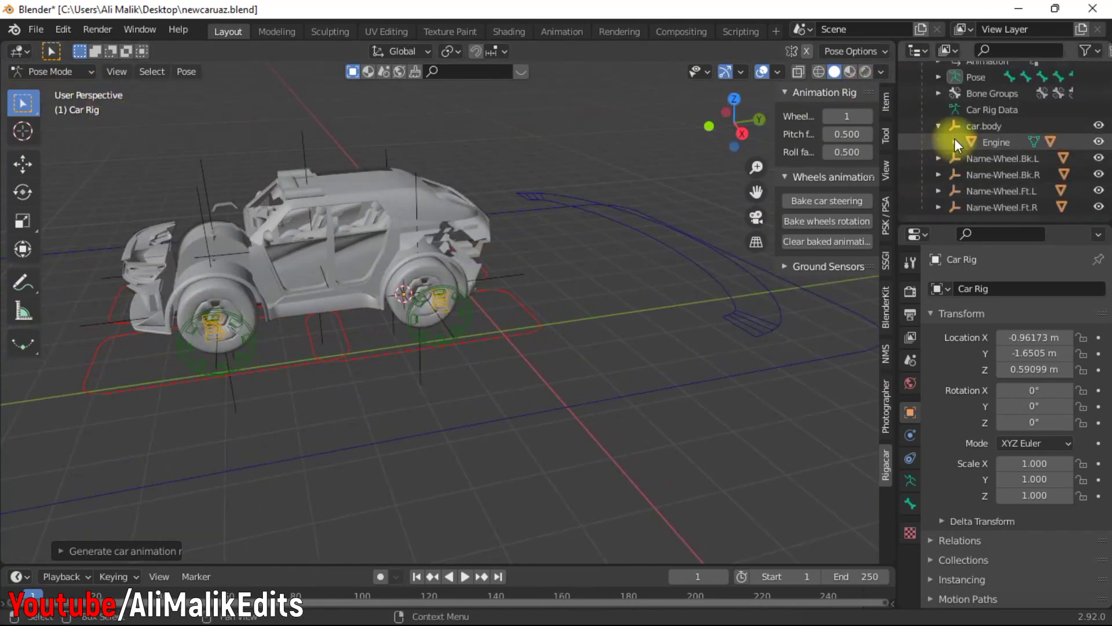
pyautogui.hotkey('alt', 'h')
pyautogui.click(938, 125)
pyautogui.scroll(2, 953, 139)
pyautogui.click(922, 103)
pyautogui.click(849, 72)
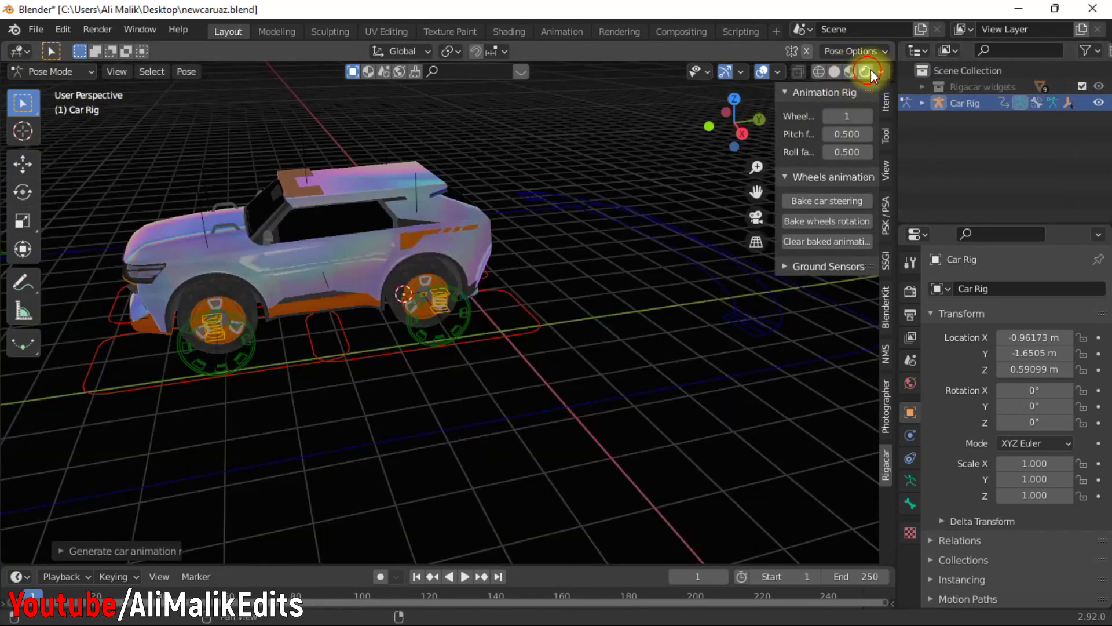
# Set the rendered viewport shading to be lit by a studio HDRI instead of the scene world.
pyautogui.click(880, 72)
pyautogui.click(784, 168)
pyautogui.click(829, 214)
pyautogui.click(811, 249)
pyautogui.moveTo(738, 119); pyautogui.dragTo(95, 112)
pyautogui.click(881, 72)
pyautogui.click(784, 168)
# Test the rig by moving one of the car's control bones, and undo the move.
pyautogui.moveTo(734, 116)
pyautogui.mouseDown()
pyautogui.moveTo(669, 86)
pyautogui.moveTo(665, 104)
pyautogui.mouseUp()
pyautogui.scroll(-6, 613, 420)
pyautogui.click(613, 420)
pyautogui.click(23, 164)
pyautogui.moveTo(352, 268); pyautogui.dragTo(566, 334)
pyautogui.scroll(4, 317, 270)
pyautogui.scroll(3, 317, 270)
pyautogui.hotkey('ctrl', 'z')
# Select the Drift control bone behind the car and test the drift by rotating it.
pyautogui.scroll(-7, 311, 385)
pyautogui.moveTo(311, 384); pyautogui.dragTo(417, 373, button='middle')
pyautogui.click(416, 375)
pyautogui.scroll(5, 395, 425)
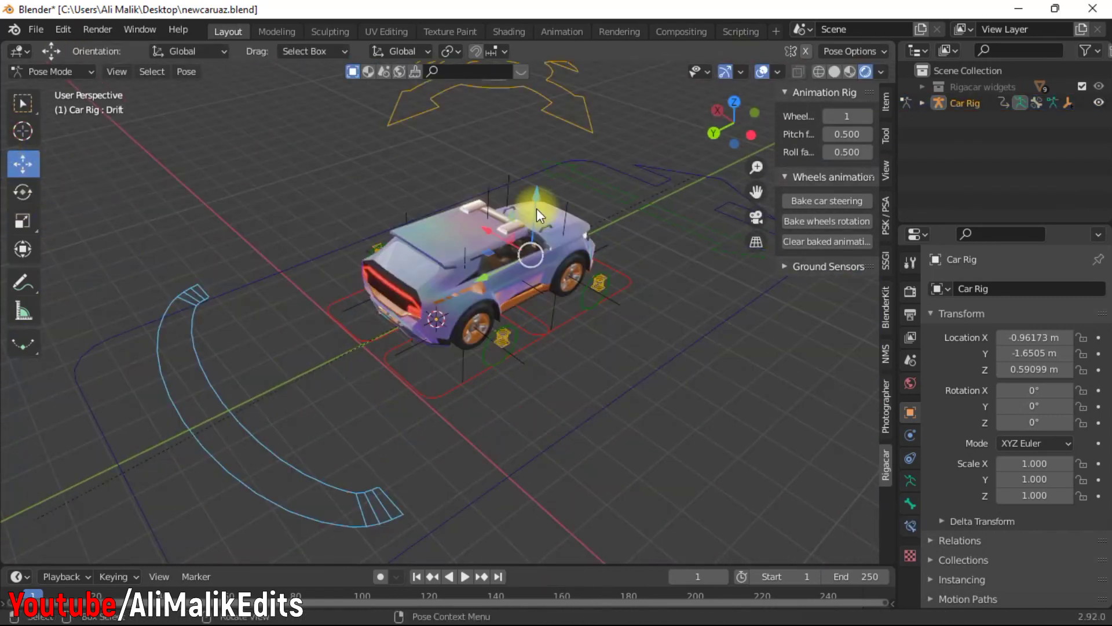
pyautogui.click(22, 192)
pyautogui.moveTo(513, 285)
pyautogui.mouseDown()
pyautogui.moveTo(456, 255)
pyautogui.moveTo(539, 279)
pyautogui.moveTo(398, 278)
pyautogui.moveTo(472, 316)
pyautogui.moveTo(509, 296)
pyautogui.mouseUp()
# Select the Suspension control bone above the car and move it to test the body's suspension.
pyautogui.click(411, 112)
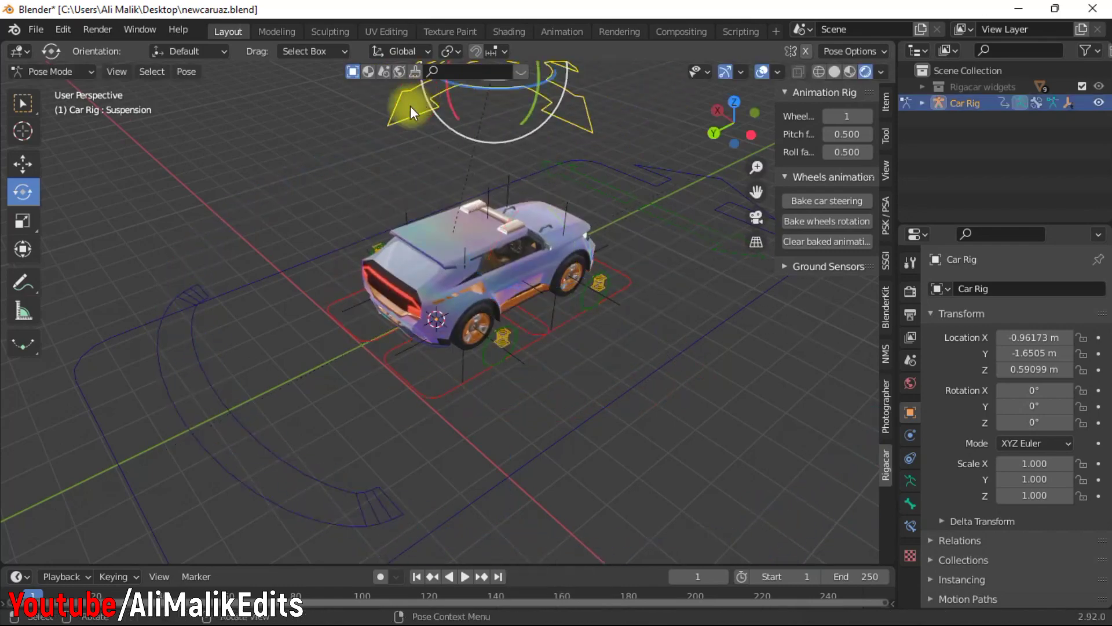
pyautogui.hotkey('shift', 'space')
pyautogui.press('g')
pyautogui.moveTo(411, 112); pyautogui.dragTo(432, 188)
pyautogui.moveTo(440, 140)
pyautogui.mouseDown()
pyautogui.moveTo(425, 127)
pyautogui.moveTo(439, 139)
pyautogui.mouseUp()
pyautogui.scroll(5, 463, 151)
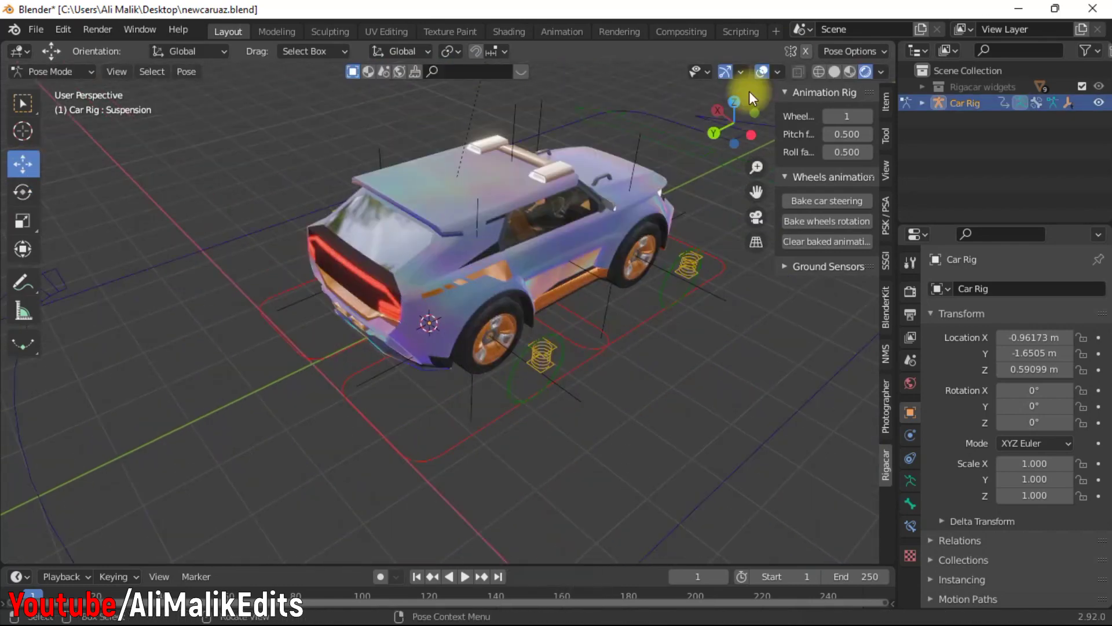